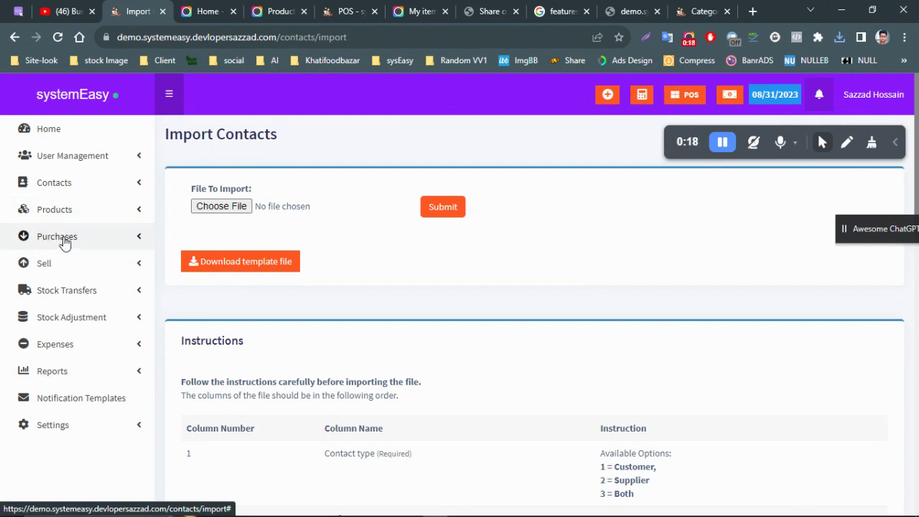
- Expand Purchases in the sidebar to show List Purchases, Add Purchase and List Purchase Return
{"action": "left_click", "coordinate": [71, 236]}
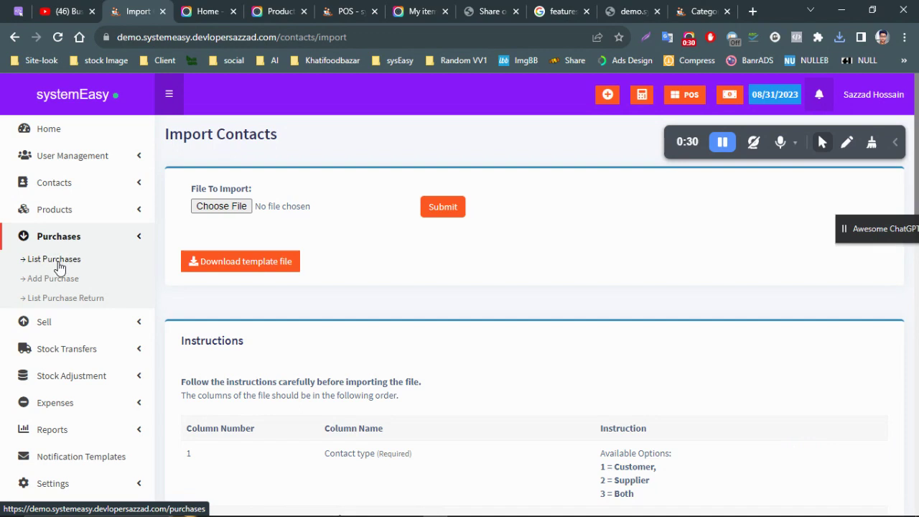
- Open List Purchases and scroll through the empty All Purchases table
{"action": "left_click", "coordinate": [62, 260]}
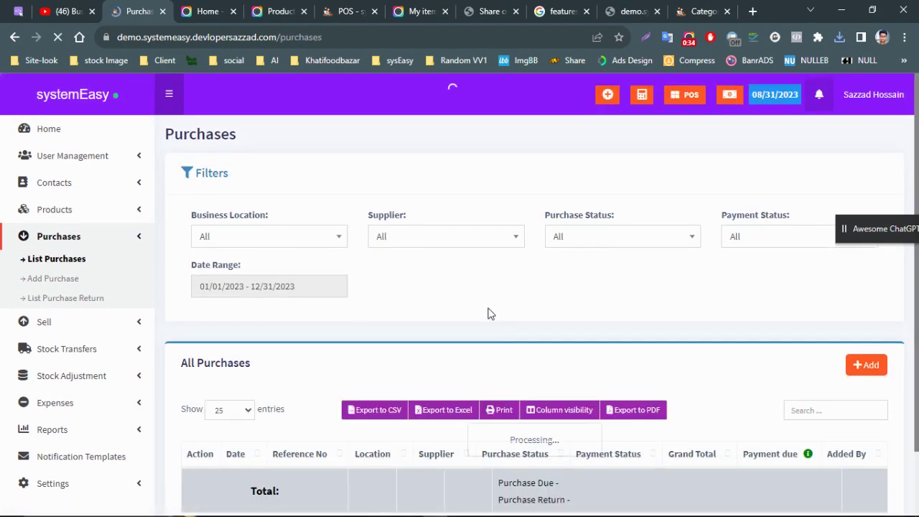
{"action": "scroll", "coordinate": [495, 330], "scroll_direction": "down", "scroll_amount": 1}
{"action": "scroll", "coordinate": [503, 348], "scroll_direction": "down", "scroll_amount": 1}
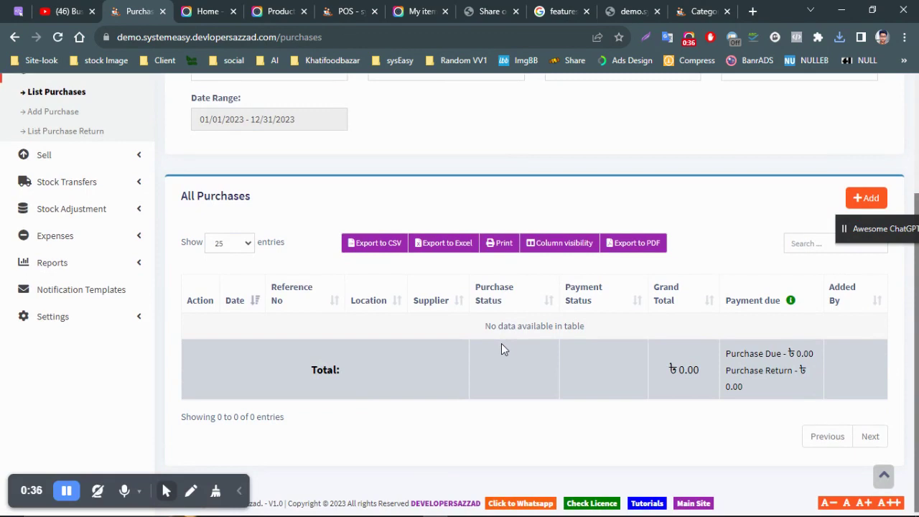
{"action": "scroll", "coordinate": [501, 343], "scroll_direction": "up", "scroll_amount": 2}
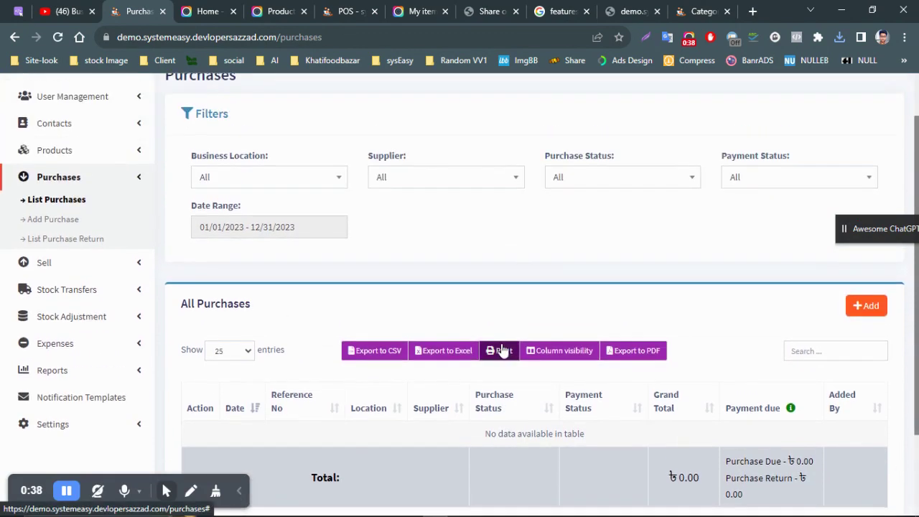
{"action": "scroll", "coordinate": [517, 349], "scroll_direction": "down", "scroll_amount": 2}
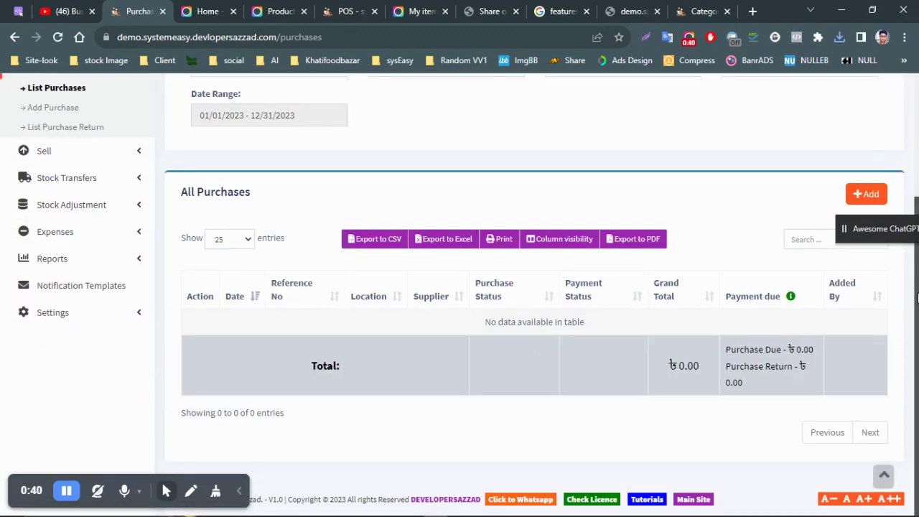
{"action": "left_click_drag", "start_coordinate": [893, 229], "coordinate": [904, 99]}
{"action": "left_click", "coordinate": [866, 194]}
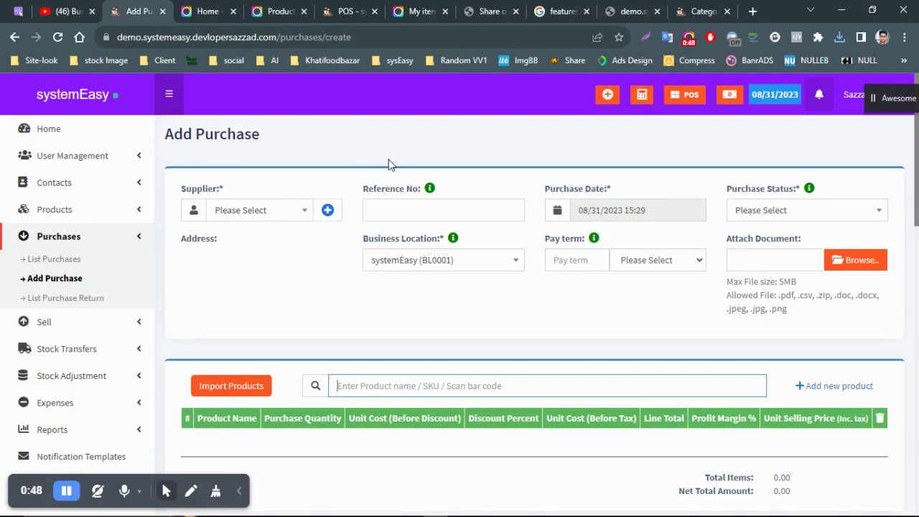
- Browse the Supplier dropdown, searching 'md' to see matching suppliers, then clear the search
{"action": "left_click", "coordinate": [267, 212]}
{"action": "left_click", "coordinate": [270, 214]}
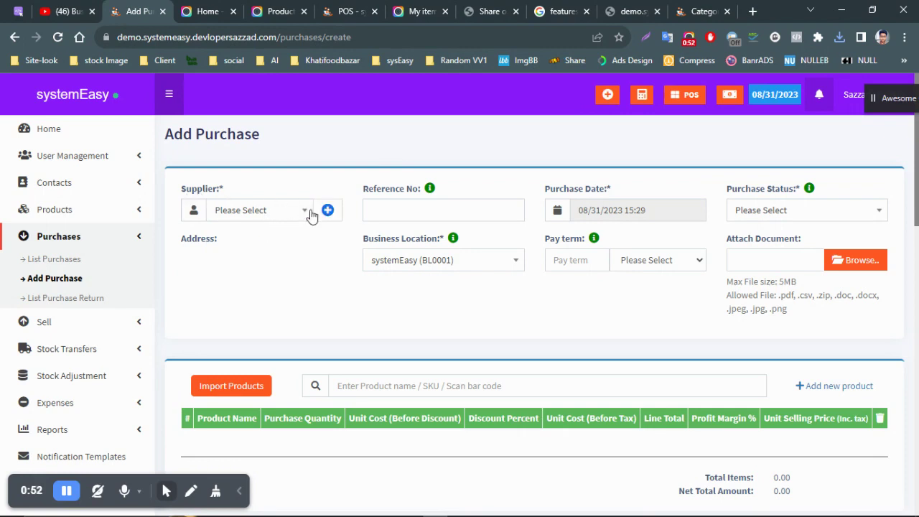
{"action": "left_click", "coordinate": [286, 215]}
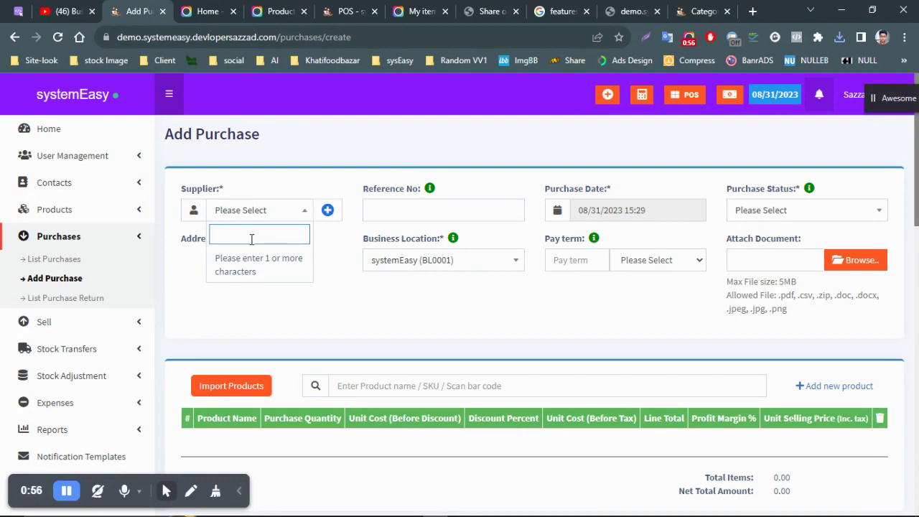
{"action": "type", "text": "md"}
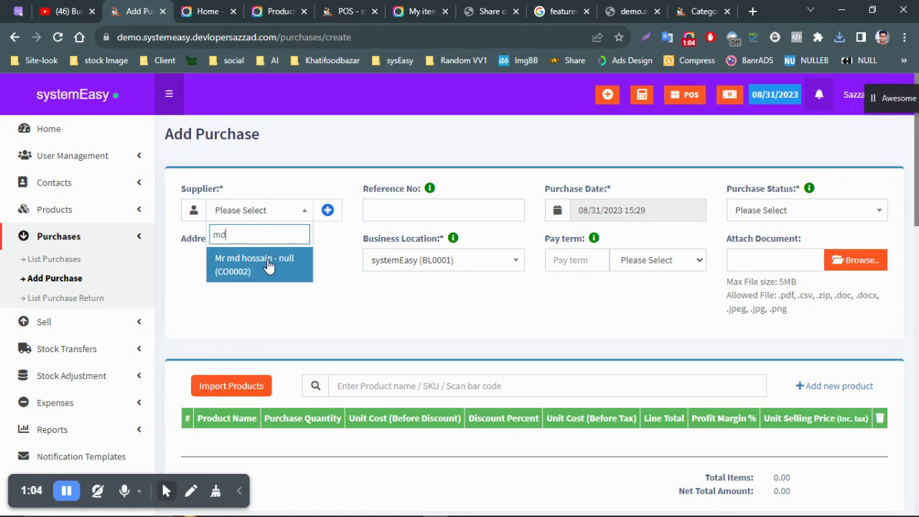
{"action": "key", "text": "BackSpace"}
{"action": "key", "text": "BackSpace"}
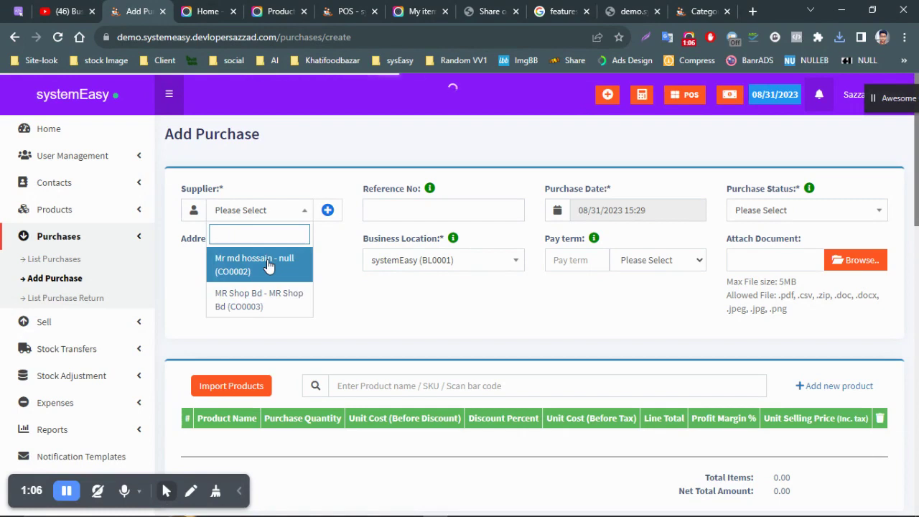
{"action": "left_click", "coordinate": [352, 297]}
{"action": "left_click", "coordinate": [327, 210]}
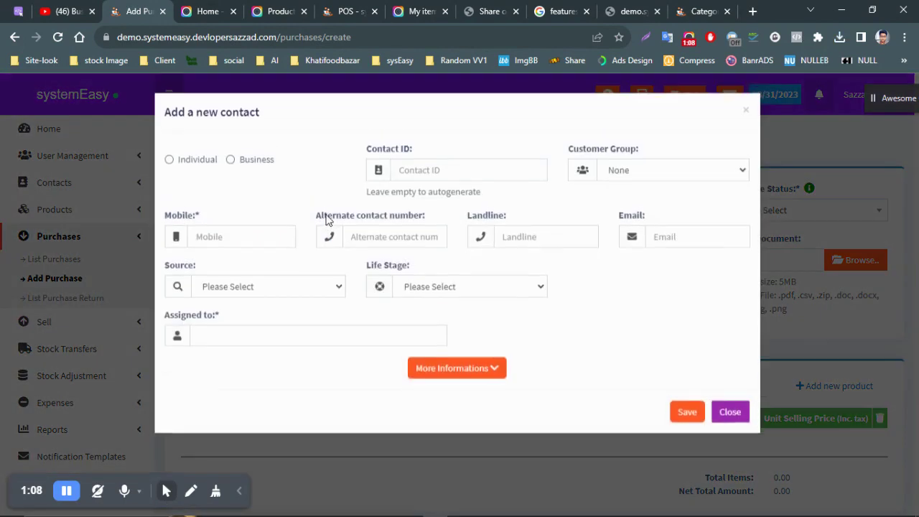
{"action": "left_click", "coordinate": [190, 164]}
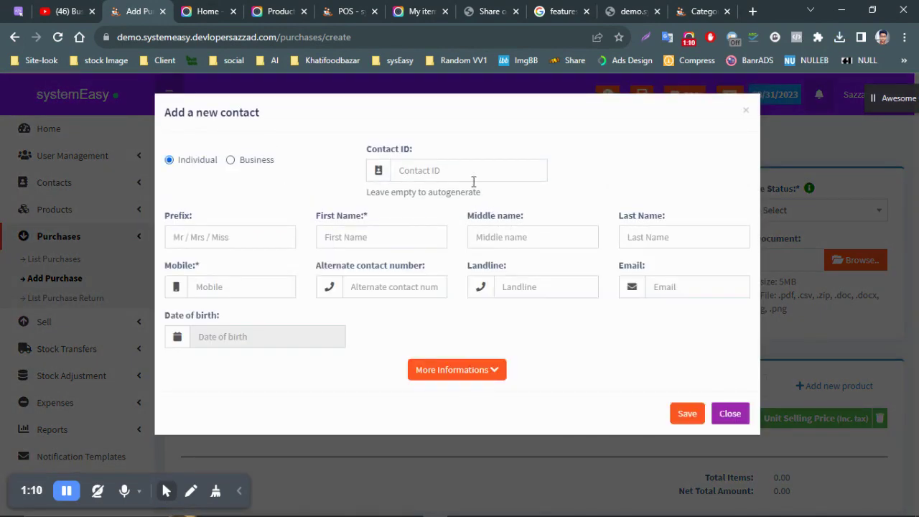
{"action": "left_click", "coordinate": [732, 416]}
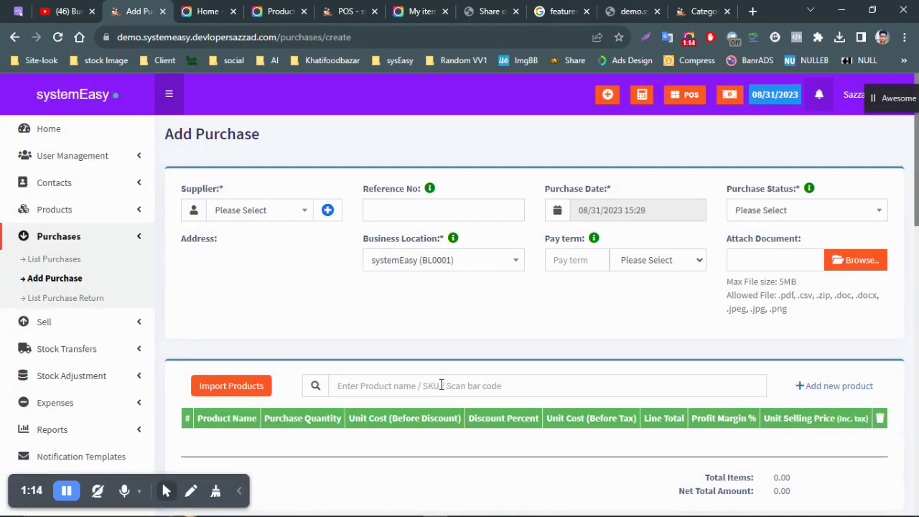
{"action": "left_click", "coordinate": [433, 214]}
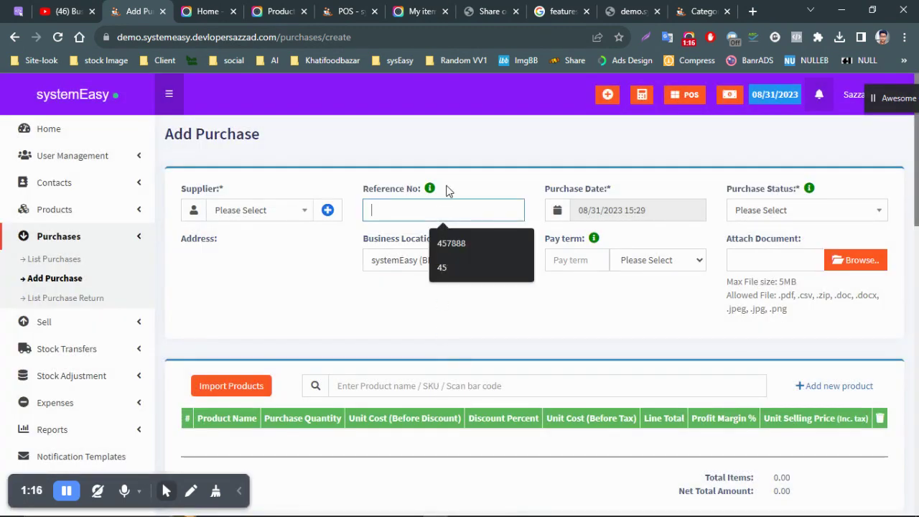
{"action": "left_click", "coordinate": [660, 318]}
{"action": "left_click", "coordinate": [779, 211]}
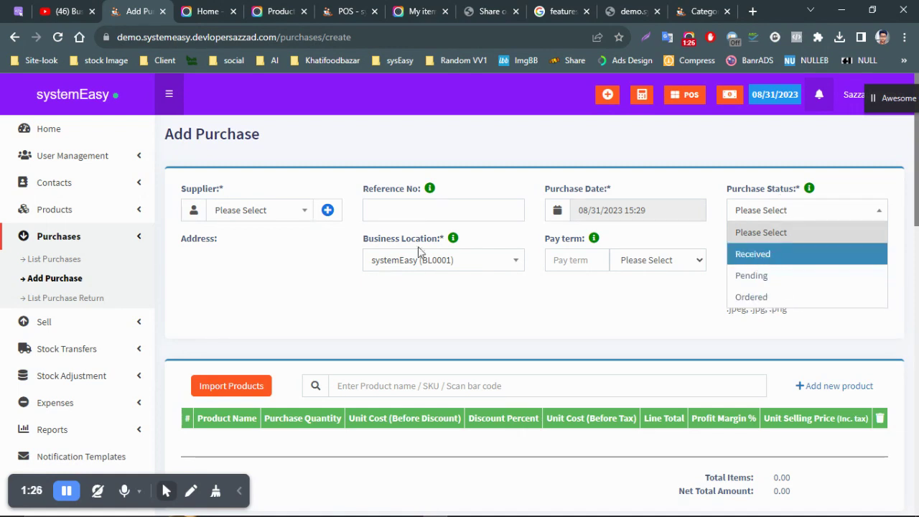
{"action": "left_click", "coordinate": [266, 225]}
- Start a new individual supplier contact with prefix Mr and the supplier's first and last name
{"action": "left_click", "coordinate": [328, 210]}
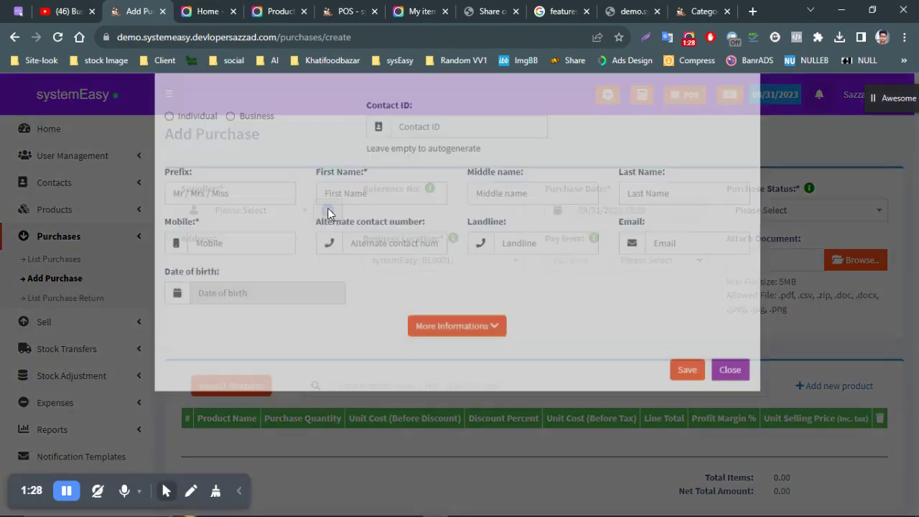
{"action": "left_click", "coordinate": [198, 161]}
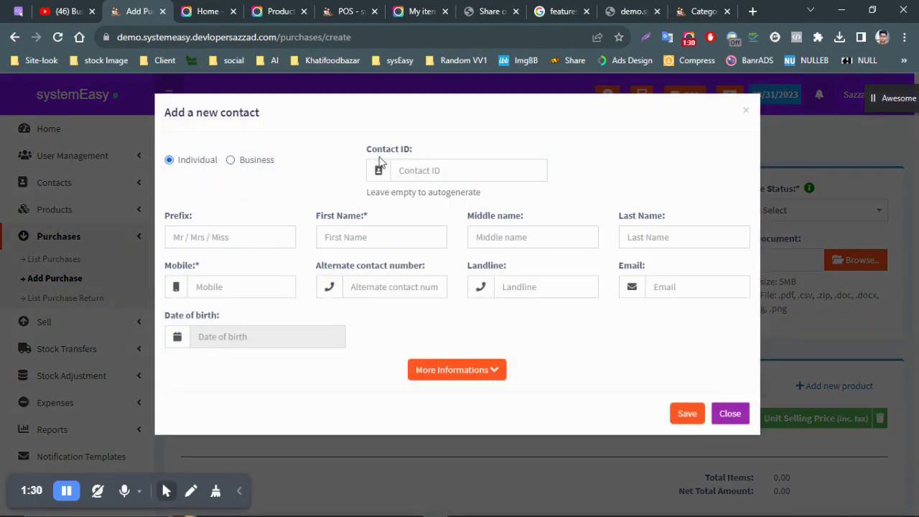
{"action": "left_click", "coordinate": [424, 173]}
{"action": "left_click", "coordinate": [242, 229]}
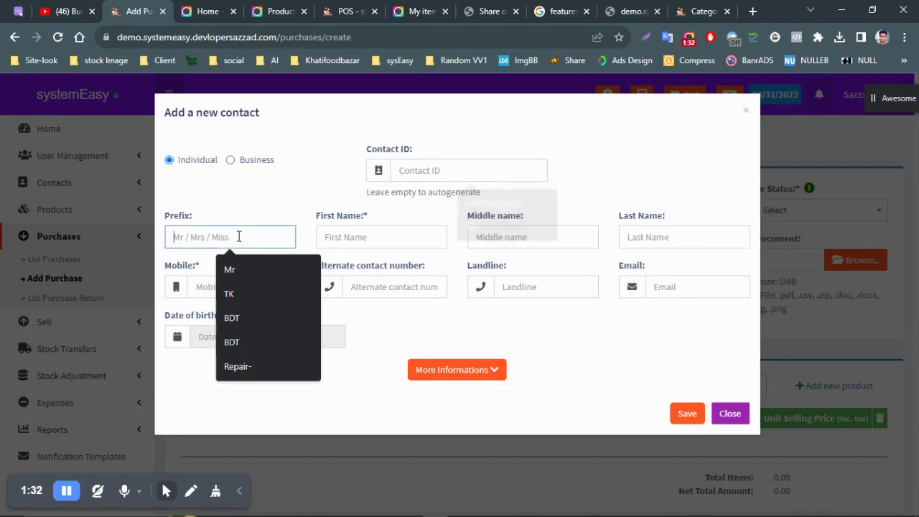
{"action": "left_click", "coordinate": [225, 268]}
{"action": "left_click", "coordinate": [422, 236]}
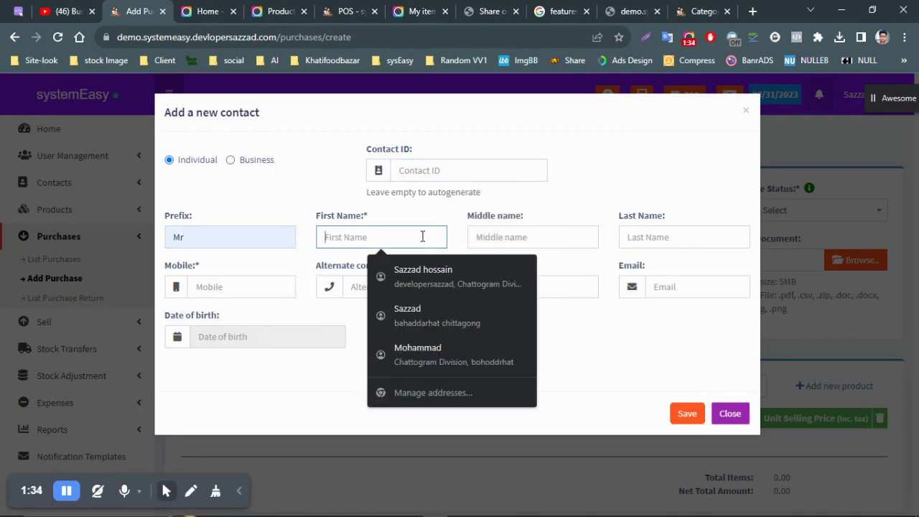
{"action": "left_click", "coordinate": [502, 239]}
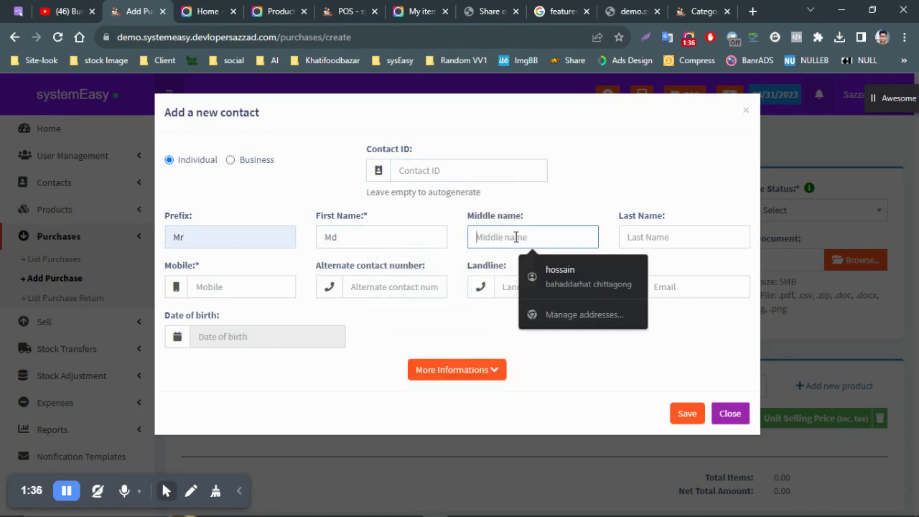
{"action": "left_click", "coordinate": [621, 239]}
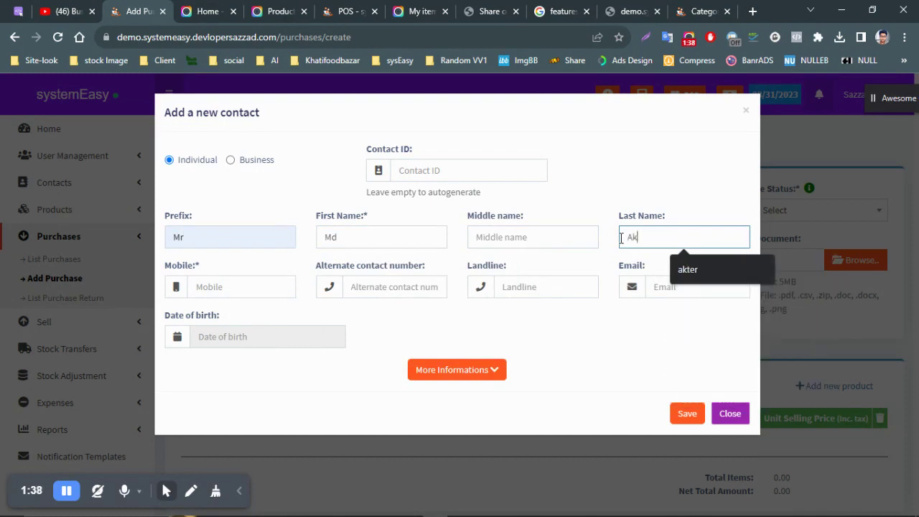
- Enter the supplier's mobile number, clear the autofilled email, and save the contact
{"action": "left_click", "coordinate": [244, 288]}
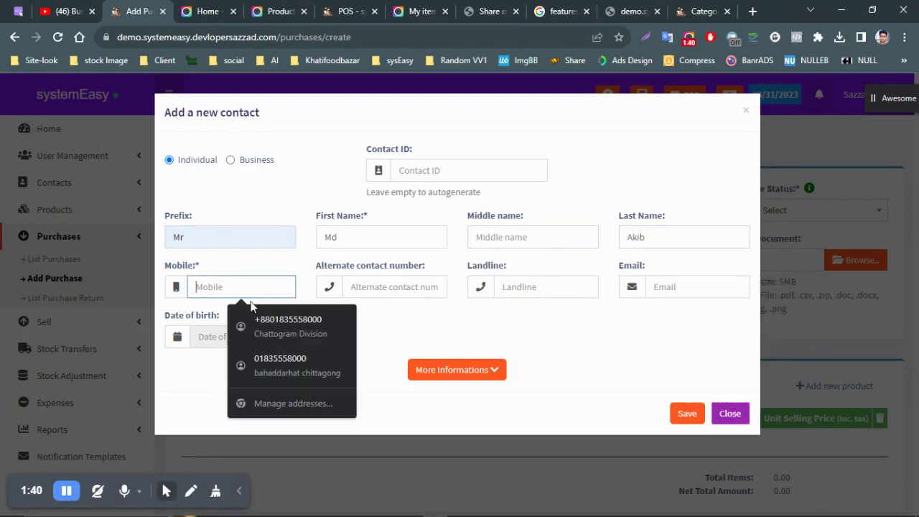
{"action": "left_click", "coordinate": [267, 320]}
{"action": "left_click_drag", "start_coordinate": [242, 287], "coordinate": [252, 286]}
{"action": "key", "text": "ctrl+a"}
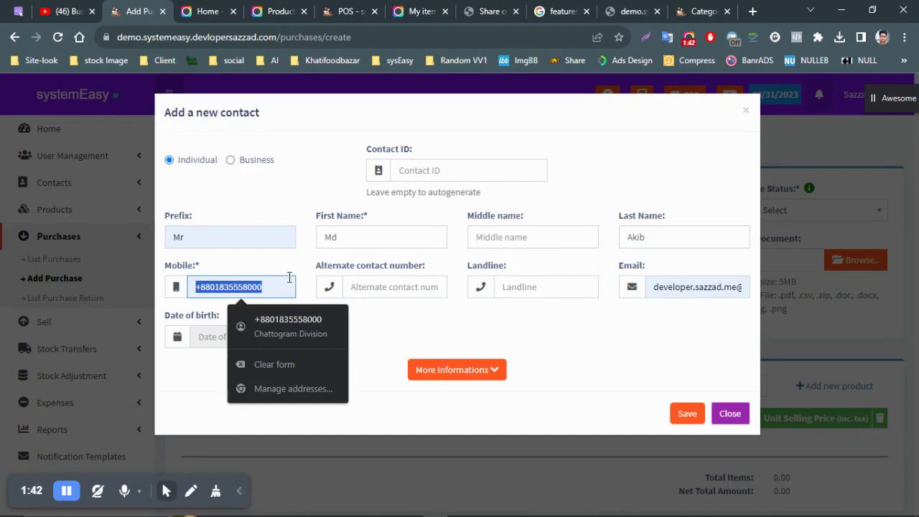
{"action": "type", "text": "333333"}
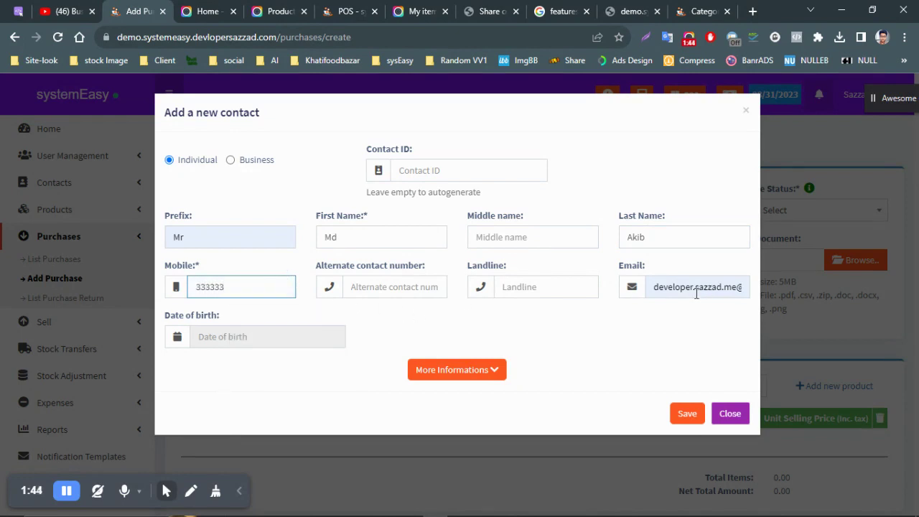
{"action": "left_click", "coordinate": [658, 287]}
{"action": "key", "text": "ctrl+a"}
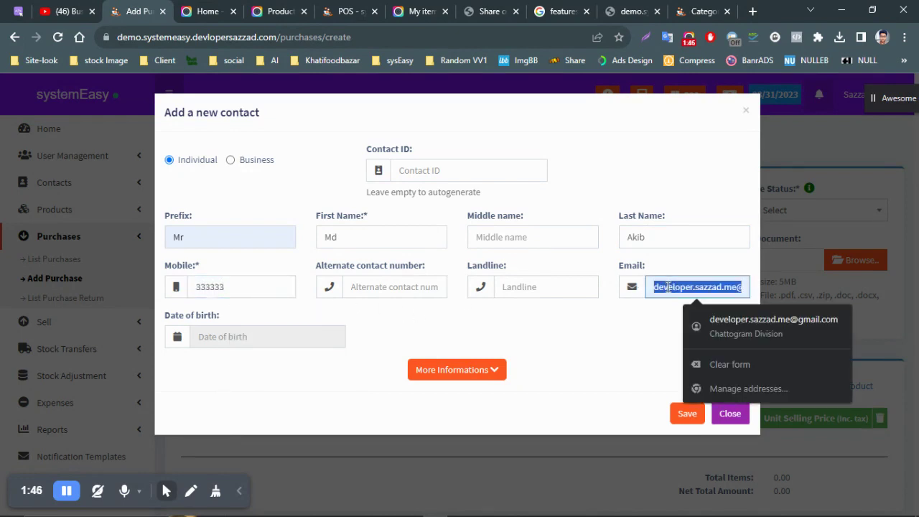
{"action": "key", "text": "BackSpace"}
{"action": "left_click", "coordinate": [286, 341]}
{"action": "left_click", "coordinate": [495, 318]}
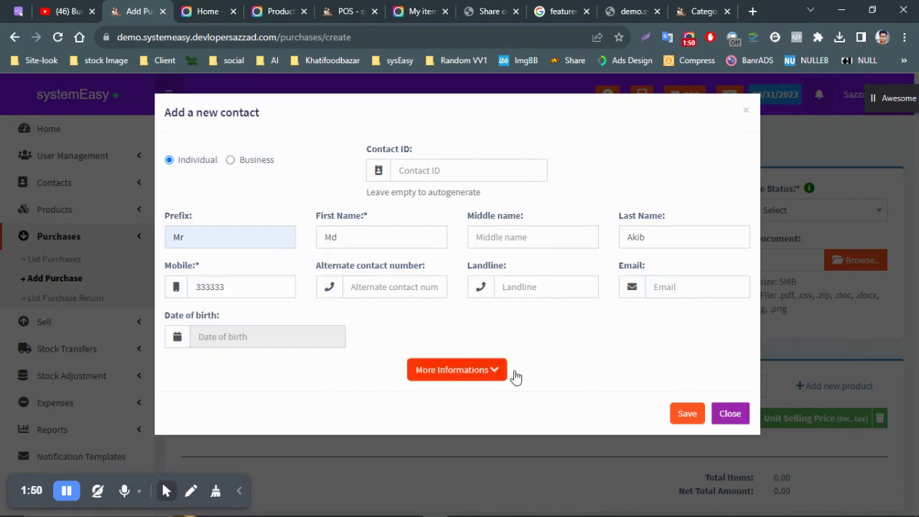
{"action": "left_click", "coordinate": [678, 414]}
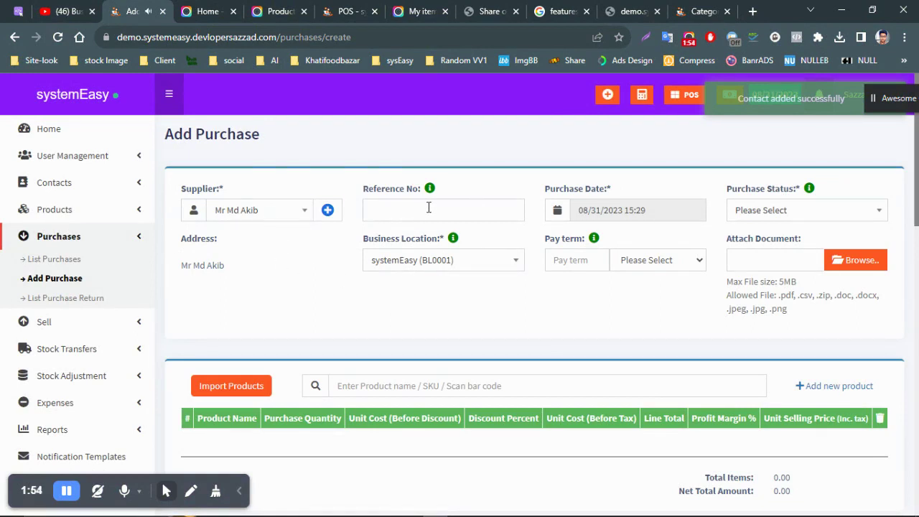
{"action": "left_click", "coordinate": [429, 207]}
- Choose Months as the pay term unit on the Add Purchase form
{"action": "left_click", "coordinate": [358, 291]}
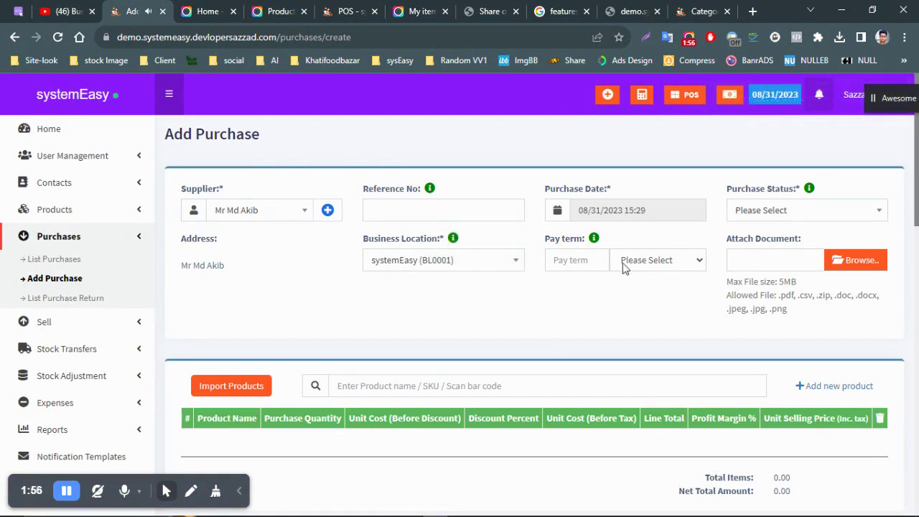
{"action": "left_click", "coordinate": [678, 262]}
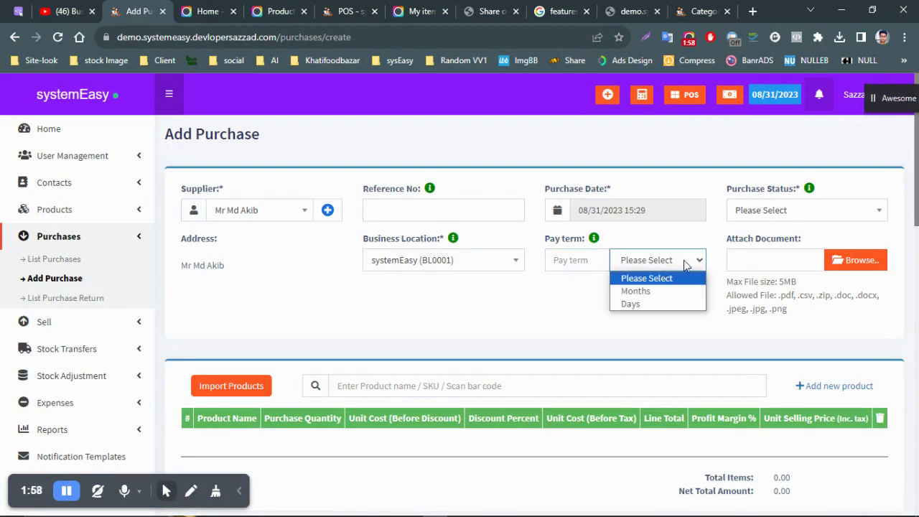
{"action": "left_click", "coordinate": [696, 263]}
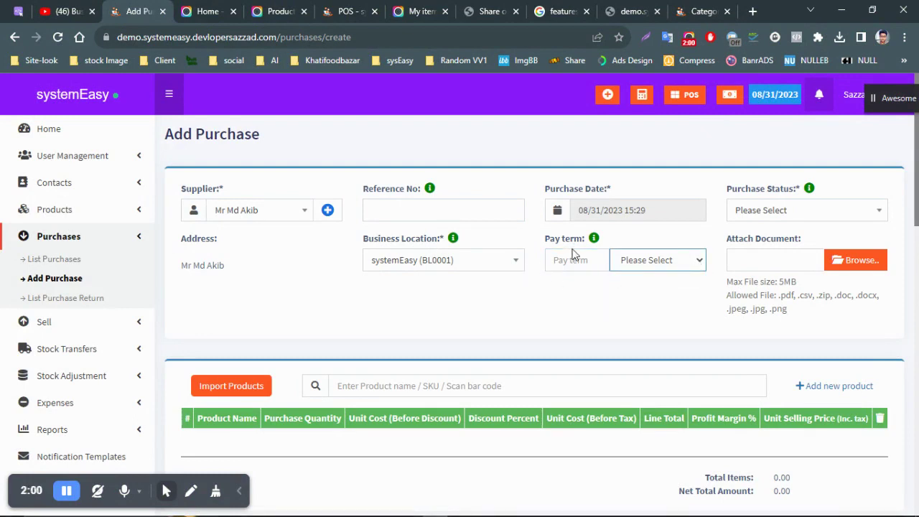
{"action": "left_click", "coordinate": [550, 261]}
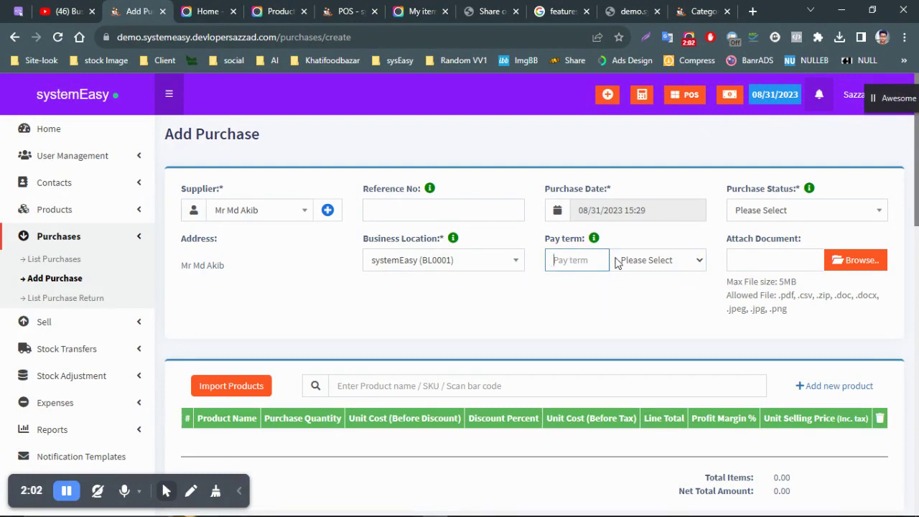
{"action": "left_click", "coordinate": [656, 252]}
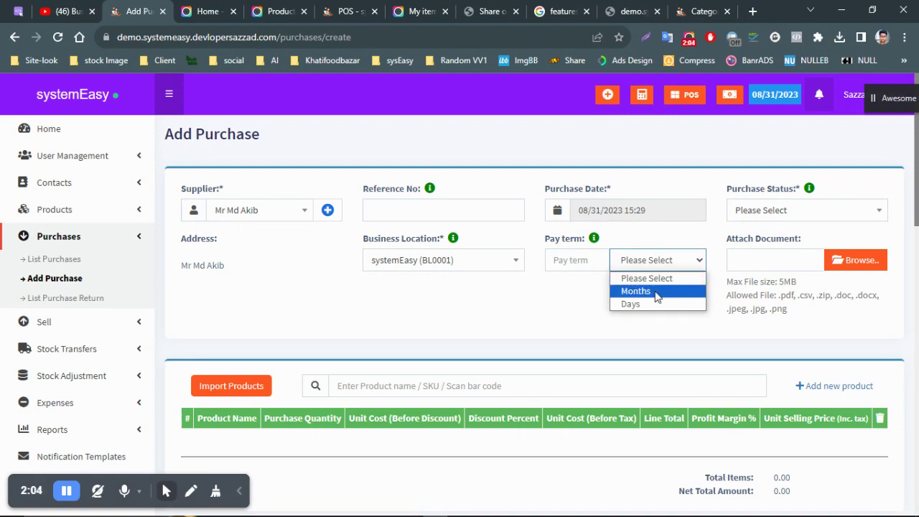
{"action": "left_click", "coordinate": [554, 312]}
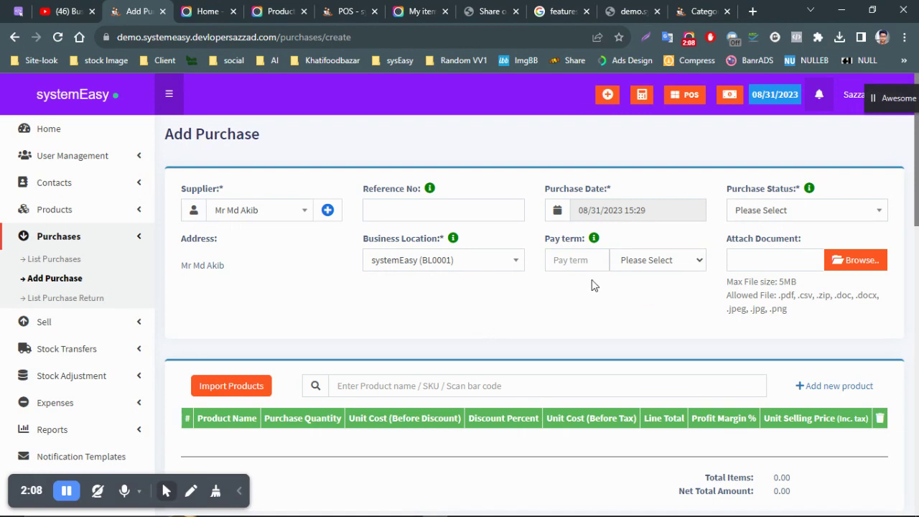
{"action": "left_click", "coordinate": [638, 268]}
{"action": "left_click", "coordinate": [657, 290]}
{"action": "left_click", "coordinate": [593, 260]}
{"action": "left_click", "coordinate": [663, 262]}
{"action": "left_click", "coordinate": [571, 277]}
{"action": "left_click", "coordinate": [592, 258]}
- Open the document attachment file picker, then cancel it for now
{"action": "left_click", "coordinate": [765, 255]}
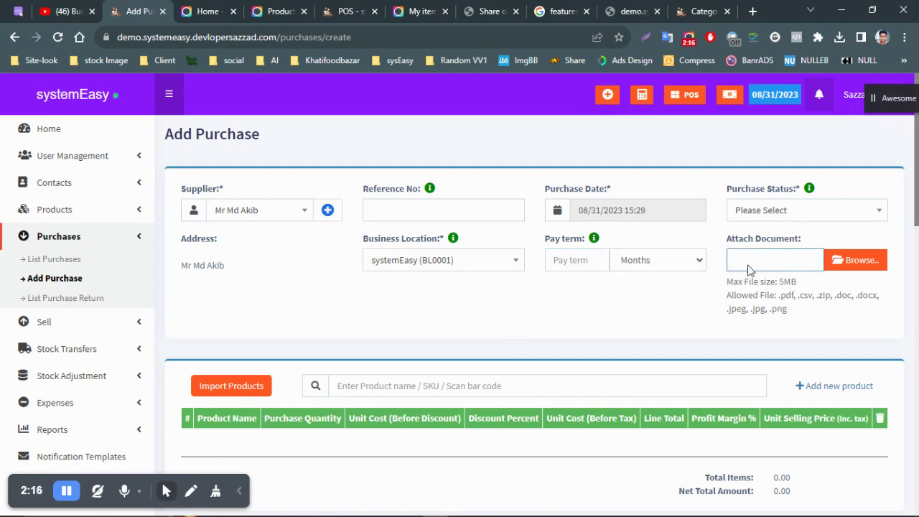
{"action": "left_click", "coordinate": [861, 267]}
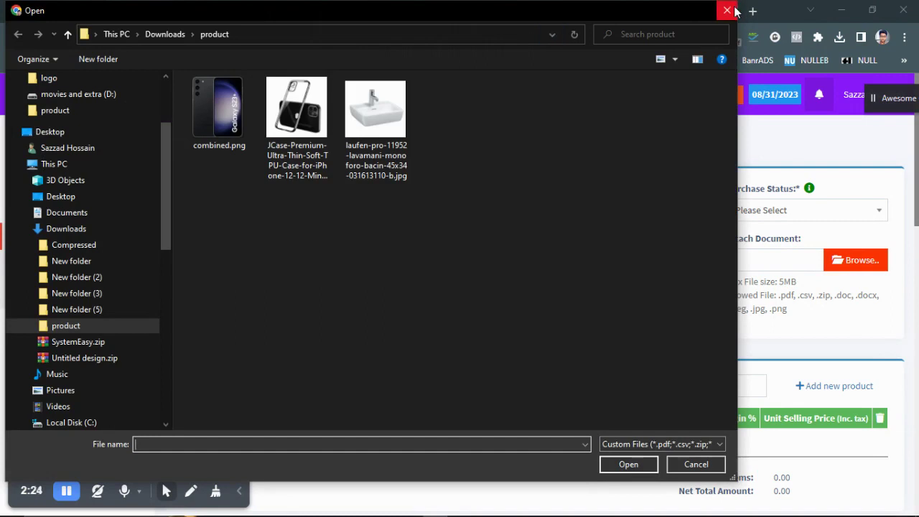
{"action": "left_click", "coordinate": [726, 11]}
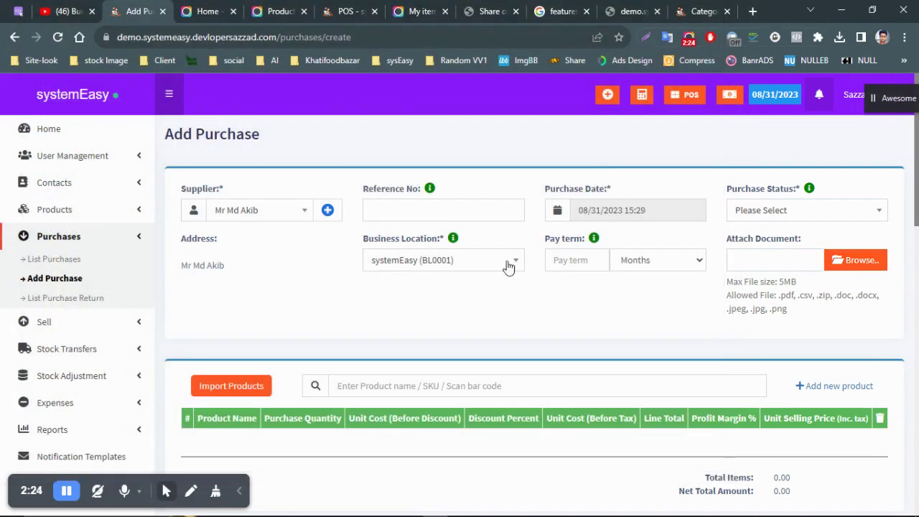
{"action": "scroll", "coordinate": [619, 172], "scroll_direction": "down", "scroll_amount": 2}
- Browse to the Downloads folder and attach Screenshot_938.png as the purchase document
{"action": "left_click", "coordinate": [861, 125]}
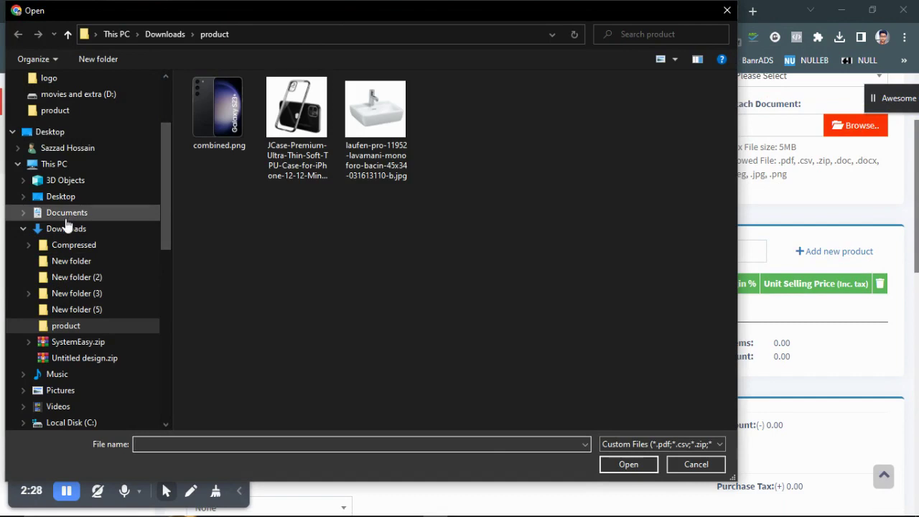
{"action": "left_click", "coordinate": [65, 213]}
{"action": "left_click", "coordinate": [66, 228]}
{"action": "scroll", "coordinate": [511, 298], "scroll_direction": "down", "scroll_amount": 6}
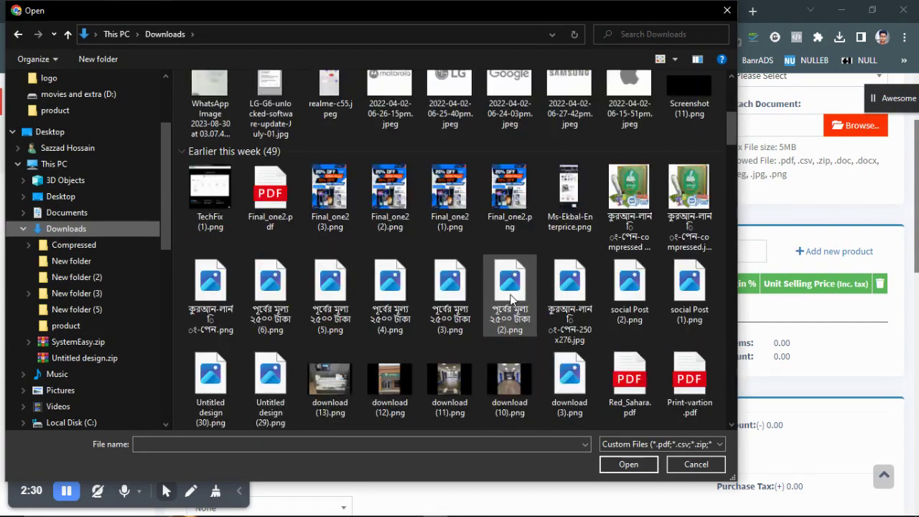
{"action": "scroll", "coordinate": [344, 255], "scroll_direction": "down", "scroll_amount": 3}
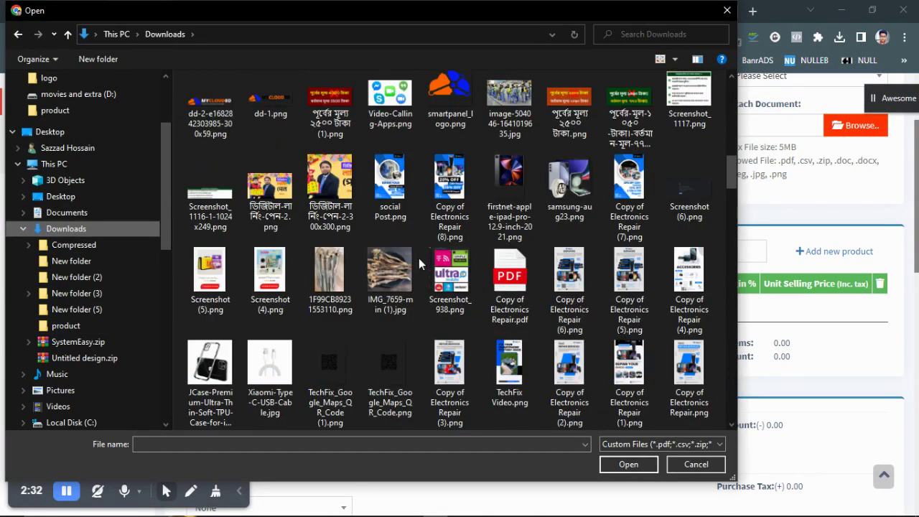
{"action": "left_click", "coordinate": [434, 294]}
{"action": "left_click", "coordinate": [628, 464]}
{"action": "scroll", "coordinate": [363, 269], "scroll_direction": "down", "scroll_amount": 2}
{"action": "scroll", "coordinate": [351, 266], "scroll_direction": "up", "scroll_amount": 1}
{"action": "scroll", "coordinate": [352, 267], "scroll_direction": "down", "scroll_amount": 1}
{"action": "scroll", "coordinate": [351, 267], "scroll_direction": "down", "scroll_amount": 1}
{"action": "scroll", "coordinate": [348, 266], "scroll_direction": "up", "scroll_amount": 3}
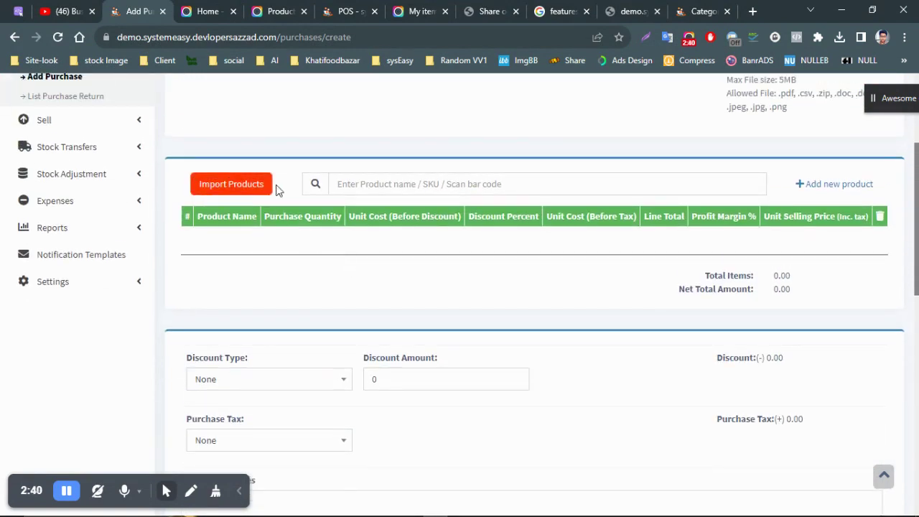
{"action": "scroll", "coordinate": [404, 197], "scroll_direction": "up", "scroll_amount": 3}
{"action": "scroll", "coordinate": [303, 214], "scroll_direction": "down", "scroll_amount": 2}
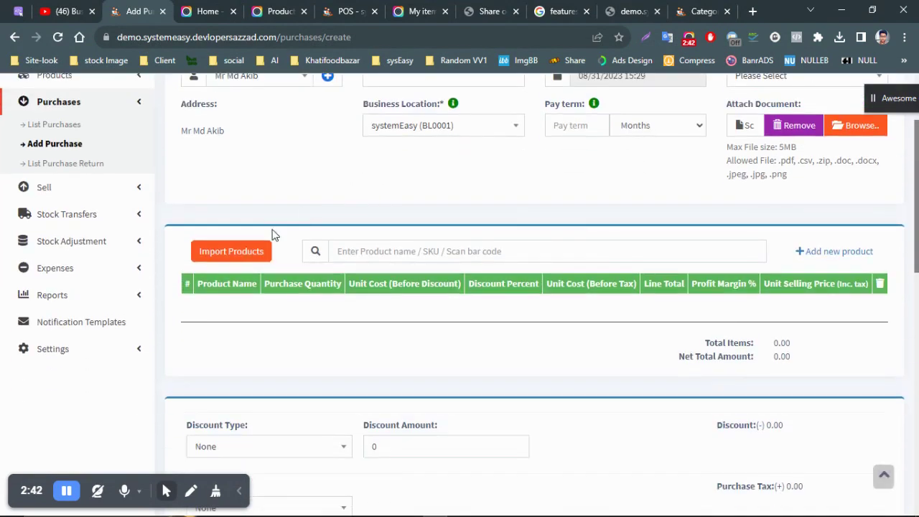
{"action": "left_click", "coordinate": [373, 251]}
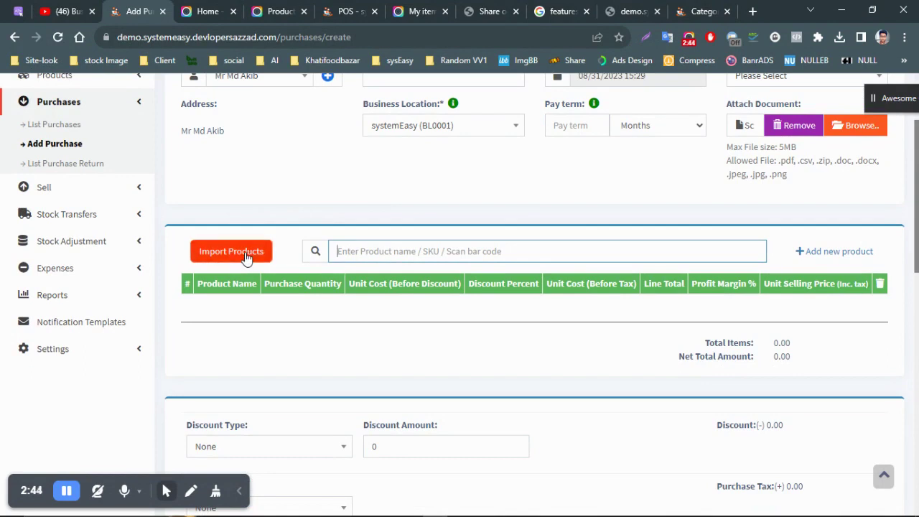
{"action": "left_click", "coordinate": [231, 252]}
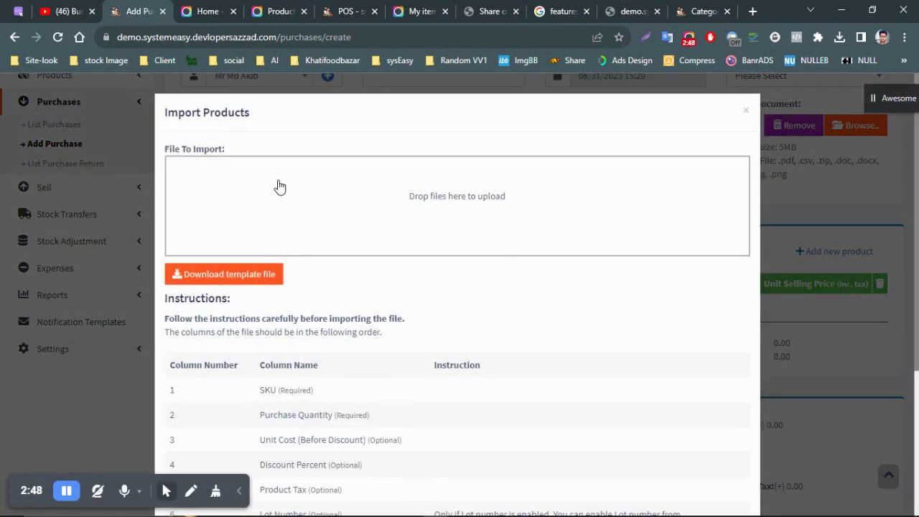
{"action": "scroll", "coordinate": [279, 187], "scroll_direction": "down", "scroll_amount": 1}
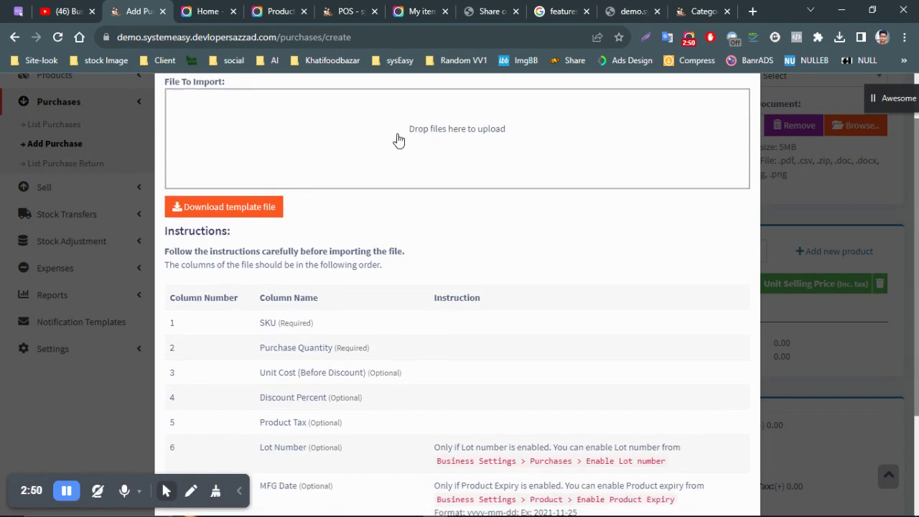
{"action": "scroll", "coordinate": [428, 147], "scroll_direction": "down", "scroll_amount": 2}
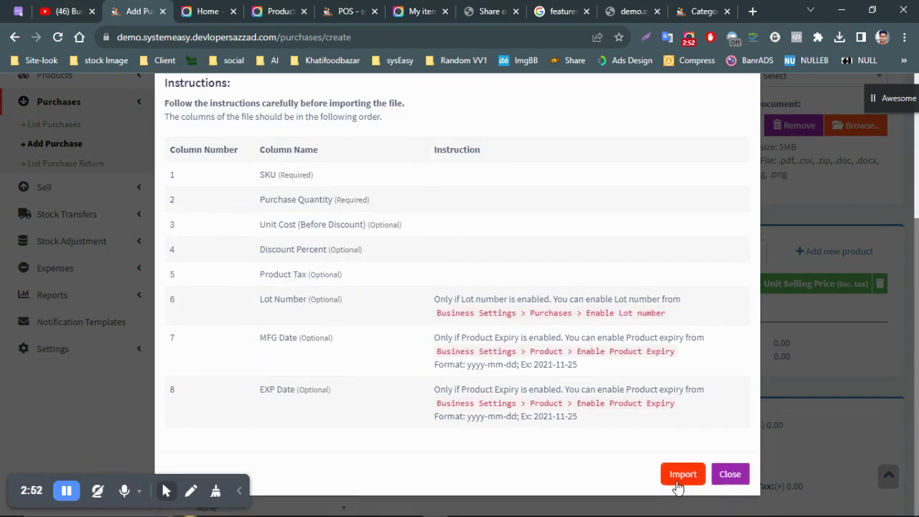
{"action": "scroll", "coordinate": [452, 287], "scroll_direction": "up", "scroll_amount": 1}
{"action": "scroll", "coordinate": [453, 287], "scroll_direction": "up", "scroll_amount": 1}
{"action": "scroll", "coordinate": [400, 259], "scroll_direction": "up", "scroll_amount": 1}
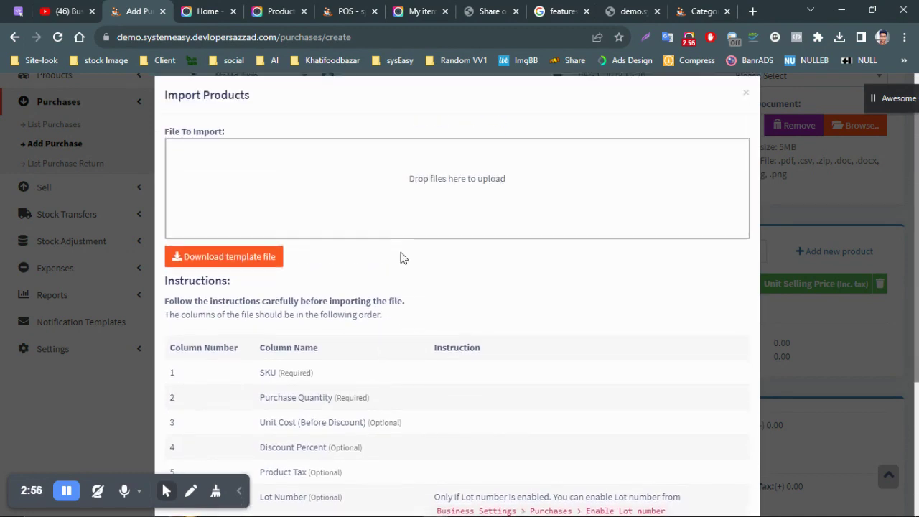
{"action": "left_click", "coordinate": [463, 221]}
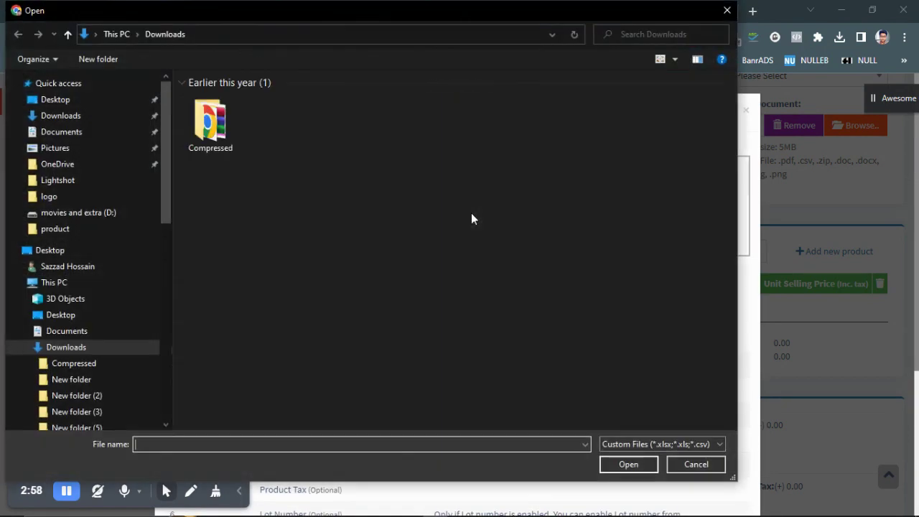
{"action": "left_click", "coordinate": [726, 12]}
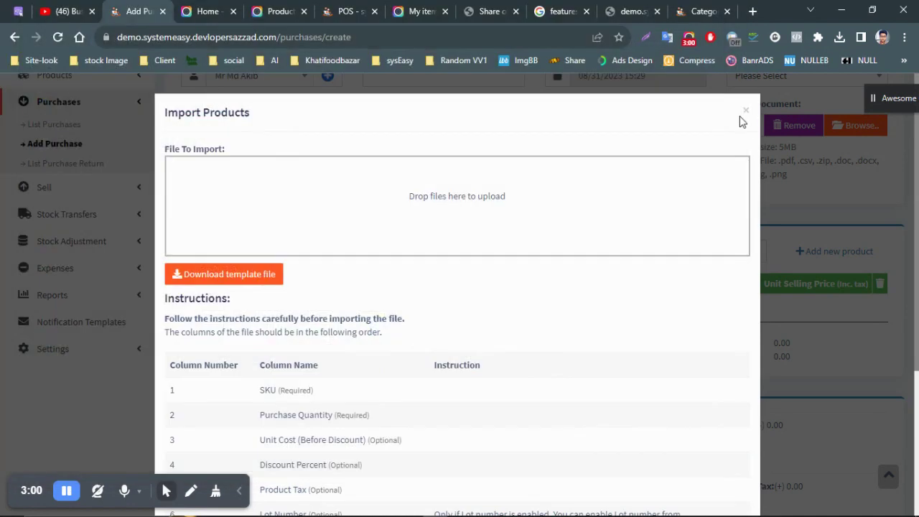
{"action": "left_click", "coordinate": [745, 111]}
{"action": "scroll", "coordinate": [605, 275], "scroll_direction": "up", "scroll_amount": 1}
{"action": "scroll", "coordinate": [718, 265], "scroll_direction": "down", "scroll_amount": 1}
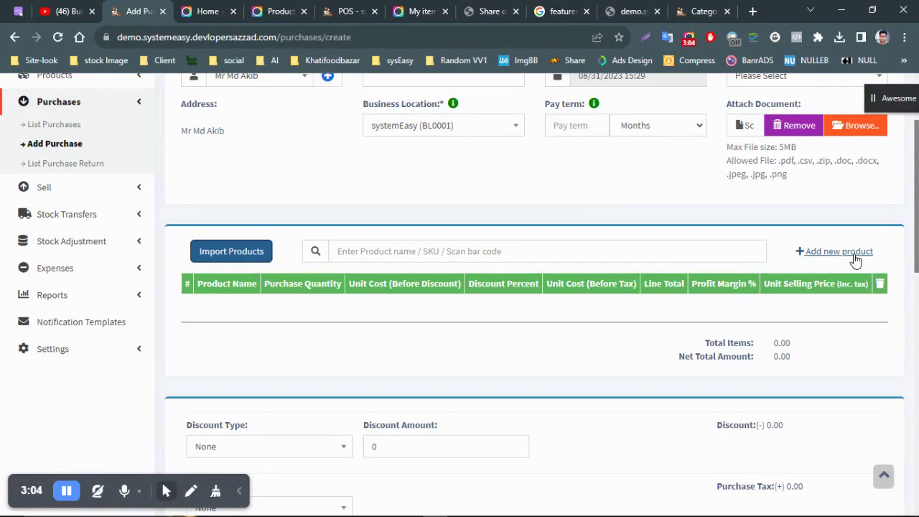
{"action": "scroll", "coordinate": [555, 238], "scroll_direction": "up", "scroll_amount": 2}
{"action": "scroll", "coordinate": [853, 336], "scroll_direction": "down", "scroll_amount": 2}
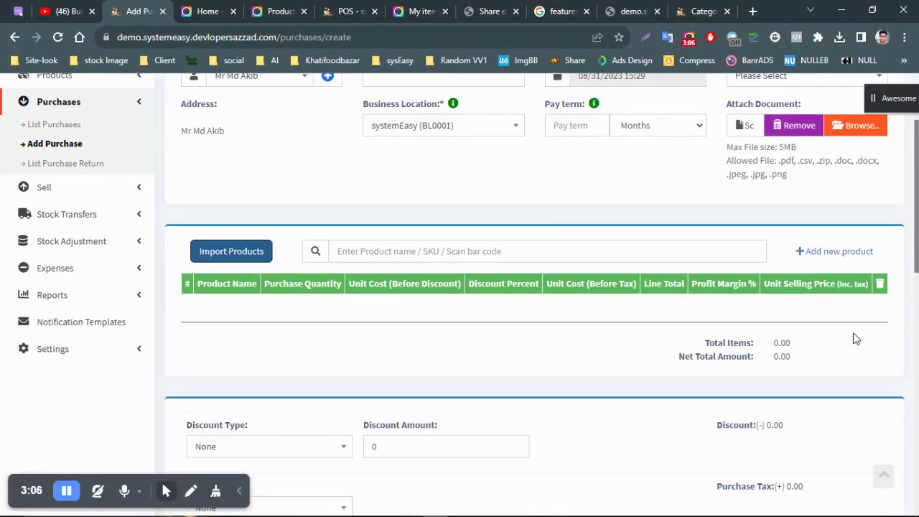
{"action": "left_click", "coordinate": [836, 261]}
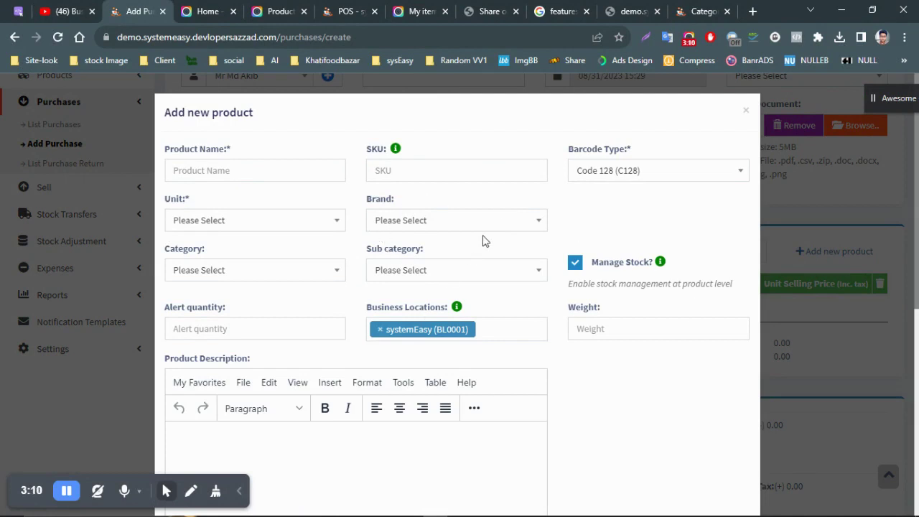
{"action": "left_click", "coordinate": [747, 112]}
{"action": "scroll", "coordinate": [528, 260], "scroll_direction": "up", "scroll_amount": 1}
{"action": "scroll", "coordinate": [527, 260], "scroll_direction": "down", "scroll_amount": 1}
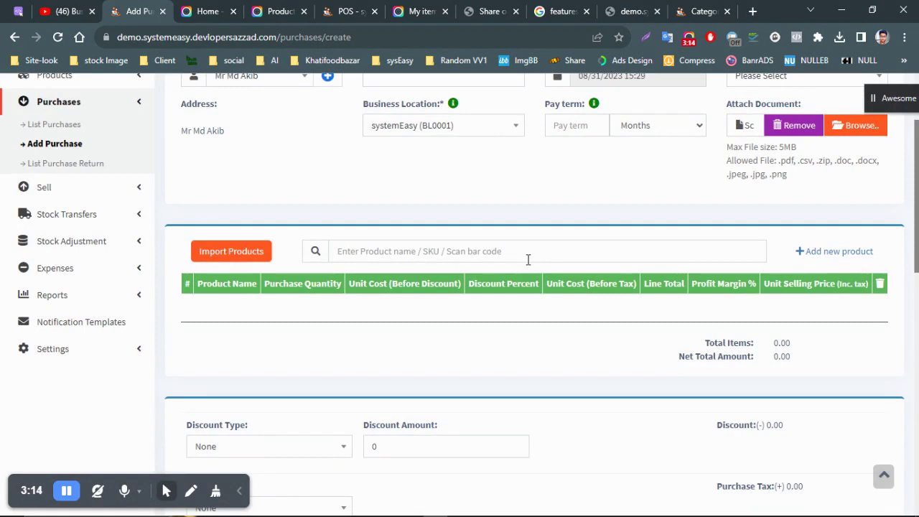
- Search 'co' to add Combination Players, then change its quantity from 1.00 to 30
{"action": "left_click", "coordinate": [527, 260]}
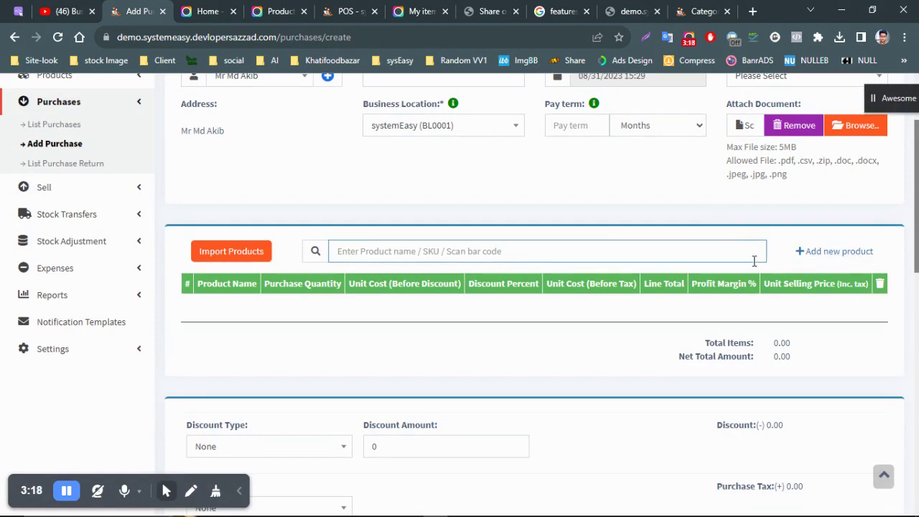
{"action": "type", "text": "co"}
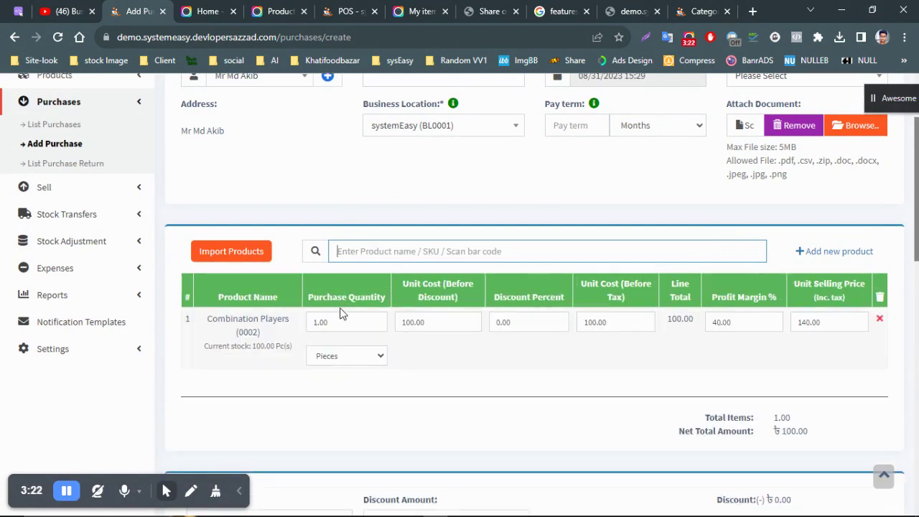
{"action": "scroll", "coordinate": [621, 230], "scroll_direction": "up", "scroll_amount": 1}
{"action": "scroll", "coordinate": [600, 283], "scroll_direction": "down", "scroll_amount": 3}
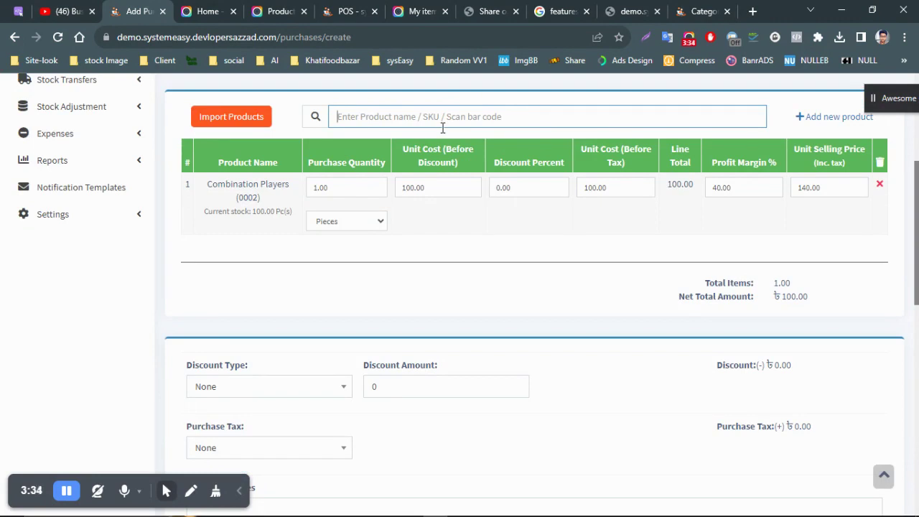
{"action": "left_click", "coordinate": [440, 234]}
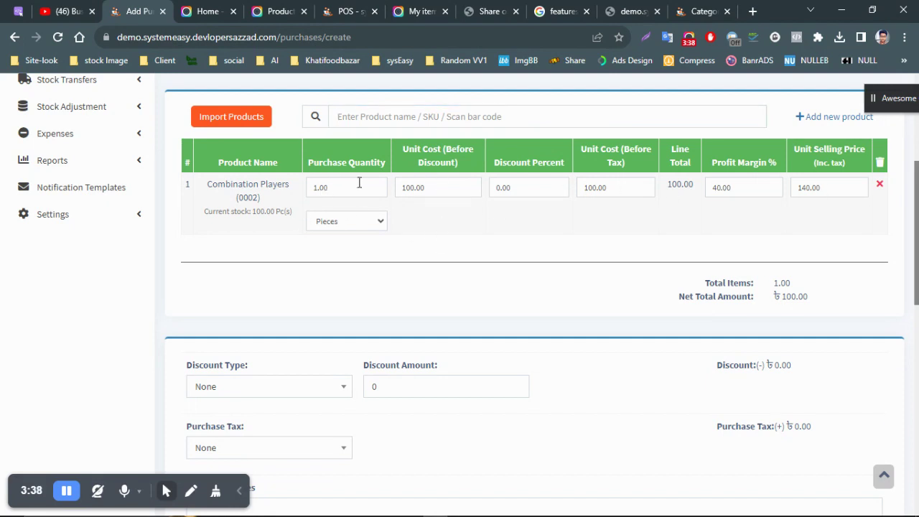
{"action": "left_click_drag", "start_coordinate": [337, 194], "coordinate": [308, 189]}
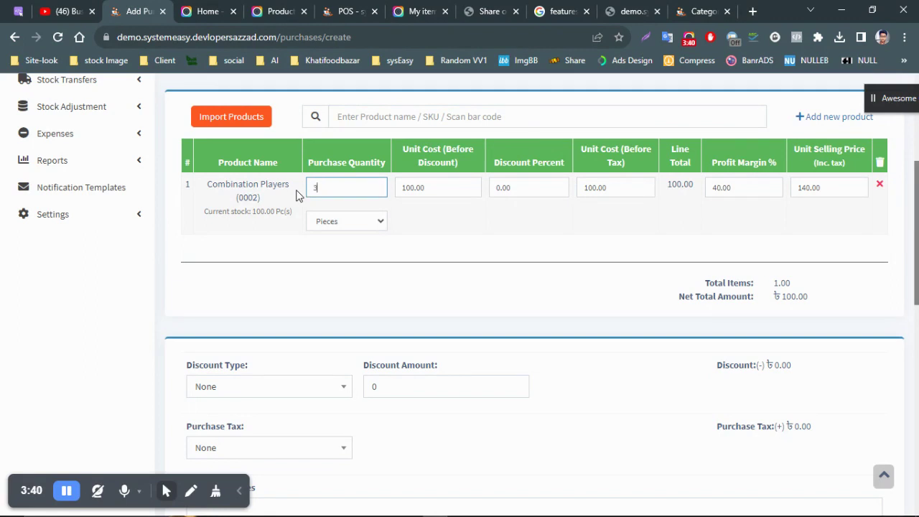
{"action": "left_click", "coordinate": [445, 244]}
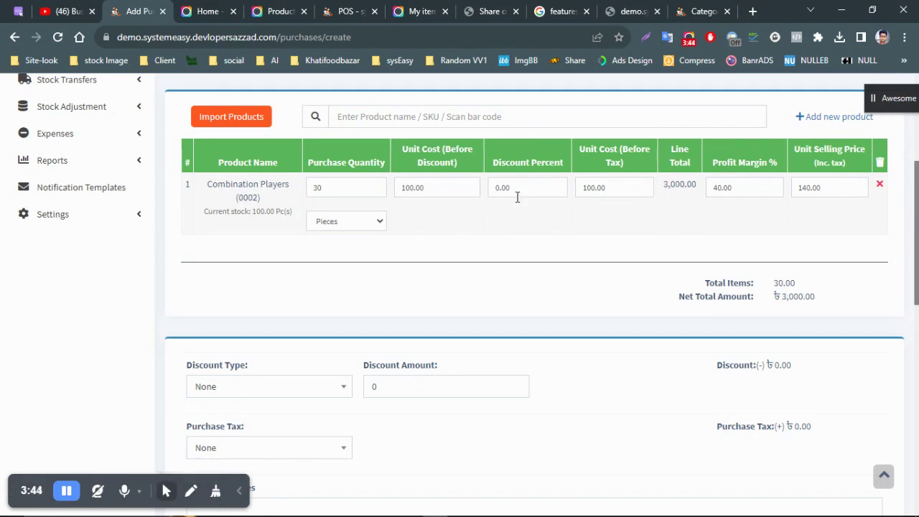
{"action": "scroll", "coordinate": [410, 287], "scroll_direction": "down", "scroll_amount": 4}
- Leave the discount type and purchase tax both set to None
{"action": "left_click", "coordinate": [249, 121]}
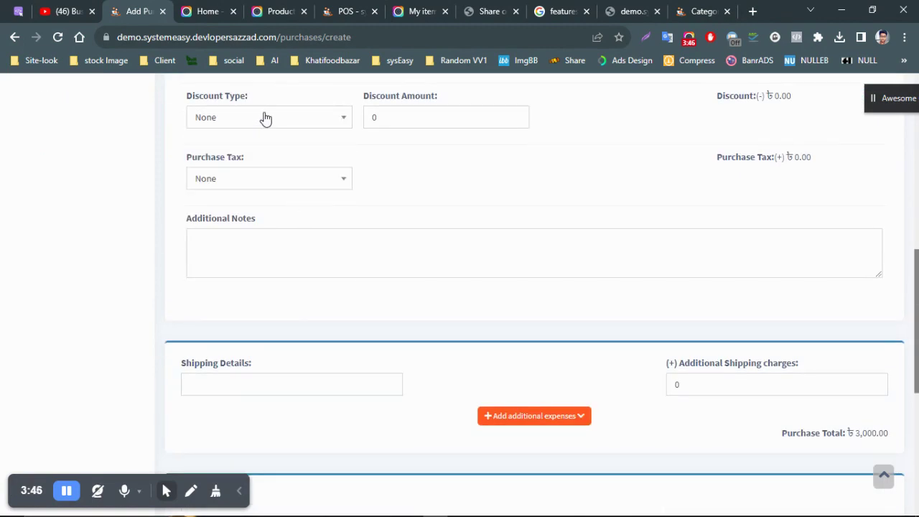
{"action": "left_click", "coordinate": [269, 139]}
{"action": "scroll", "coordinate": [272, 155], "scroll_direction": "up", "scroll_amount": 2}
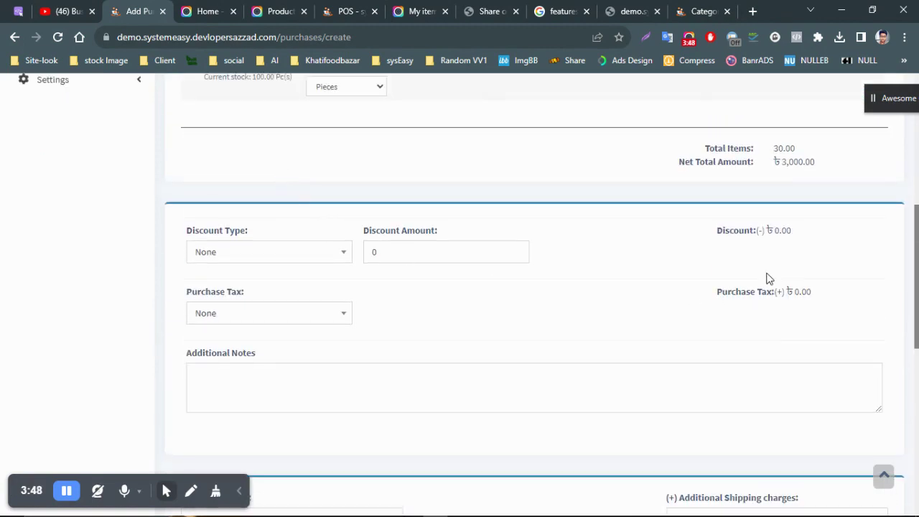
{"action": "left_click", "coordinate": [277, 255]}
{"action": "left_click", "coordinate": [410, 255]}
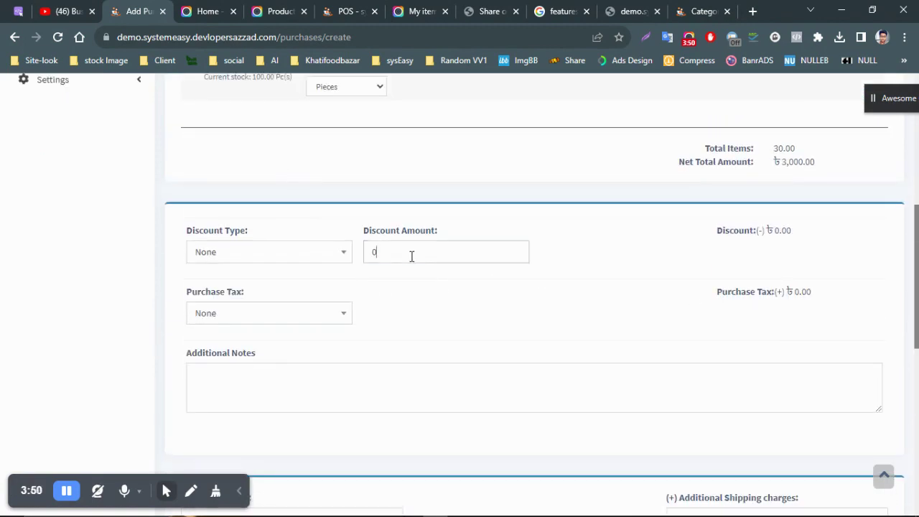
{"action": "left_click", "coordinate": [259, 316]}
{"action": "left_click", "coordinate": [494, 301]}
- Attempt to save the purchase and find the required Purchase Status error
{"action": "scroll", "coordinate": [675, 343], "scroll_direction": "down", "scroll_amount": 2}
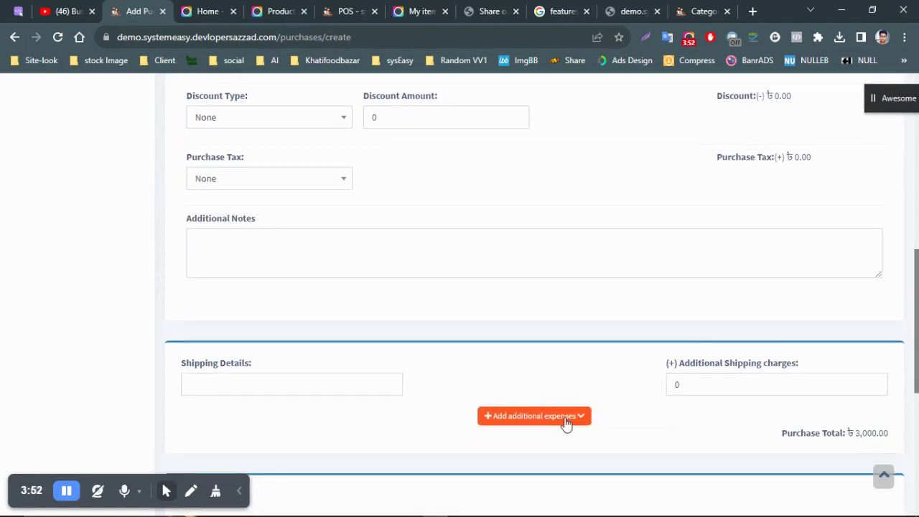
{"action": "scroll", "coordinate": [818, 381], "scroll_direction": "down", "scroll_amount": 5}
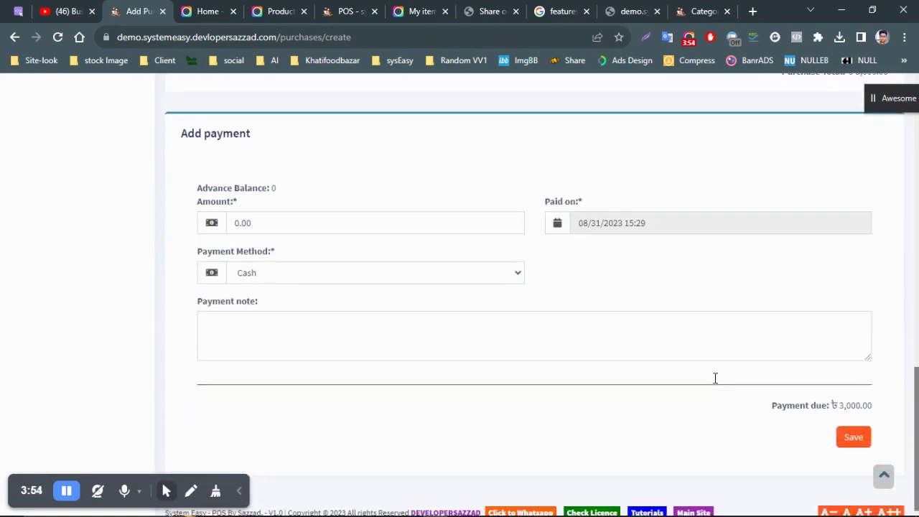
{"action": "left_click", "coordinate": [856, 428]}
{"action": "scroll", "coordinate": [797, 330], "scroll_direction": "up", "scroll_amount": 3}
{"action": "scroll", "coordinate": [775, 316], "scroll_direction": "up", "scroll_amount": 10}
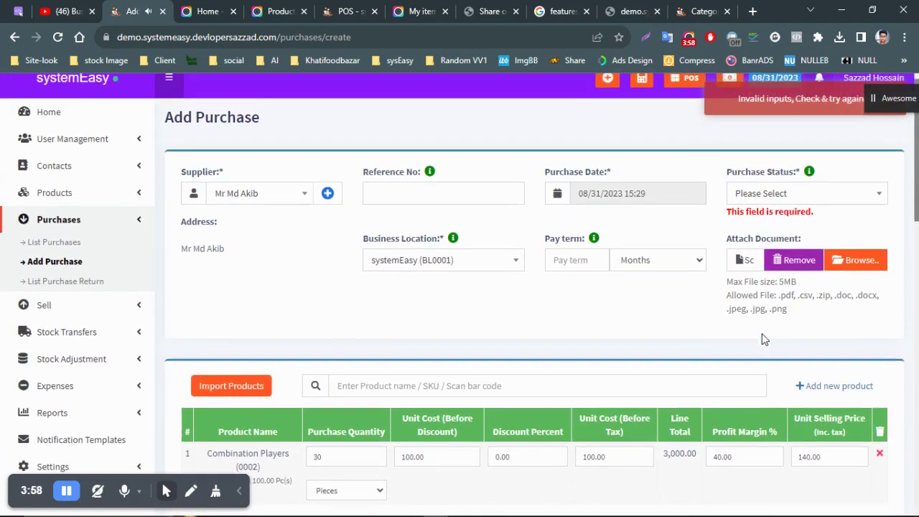
- Set Purchase Status to Received and save the purchase as PO2023/0001
{"action": "left_click", "coordinate": [774, 211]}
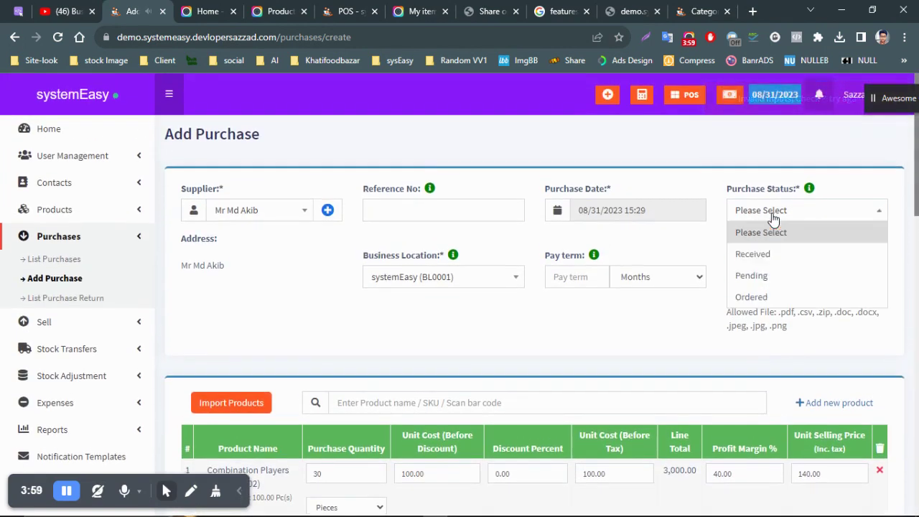
{"action": "left_click", "coordinate": [769, 257]}
{"action": "scroll", "coordinate": [770, 257], "scroll_direction": "down", "scroll_amount": 12}
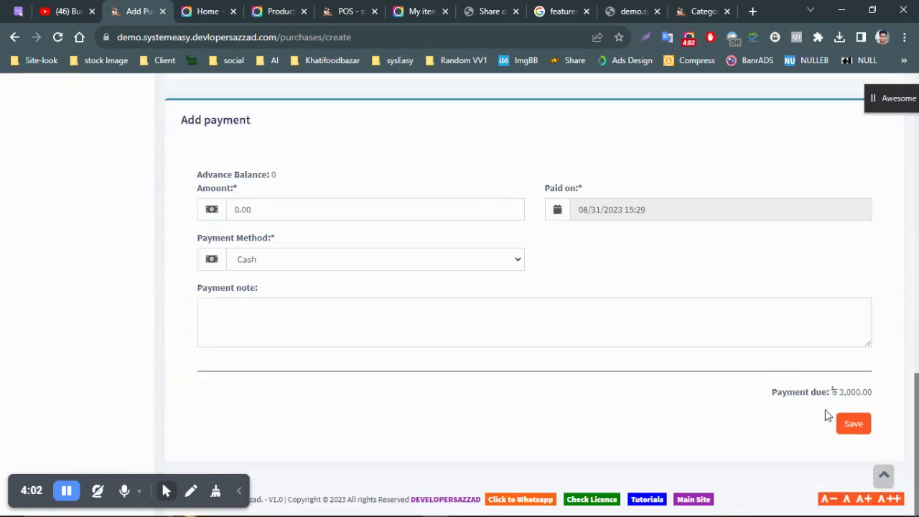
{"action": "left_click", "coordinate": [849, 424]}
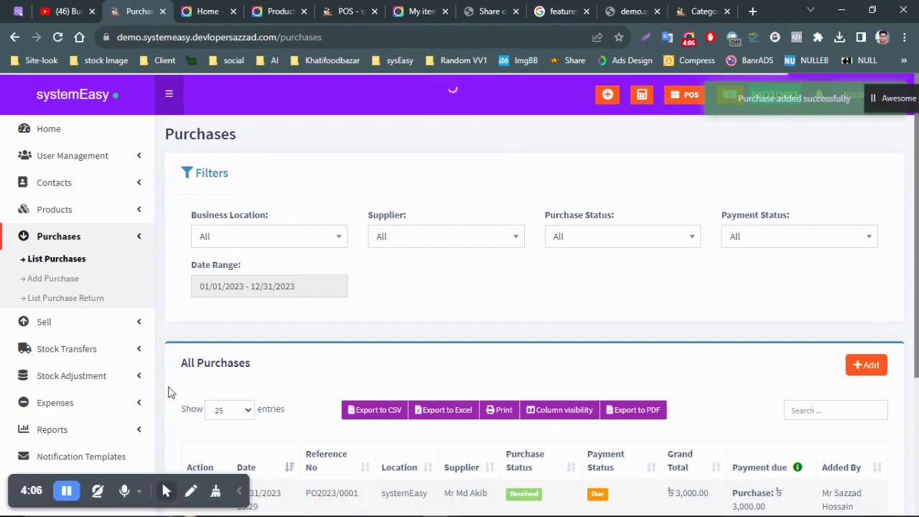
{"action": "scroll", "coordinate": [649, 278], "scroll_direction": "down", "scroll_amount": 1}
{"action": "scroll", "coordinate": [650, 278], "scroll_direction": "up", "scroll_amount": 2}
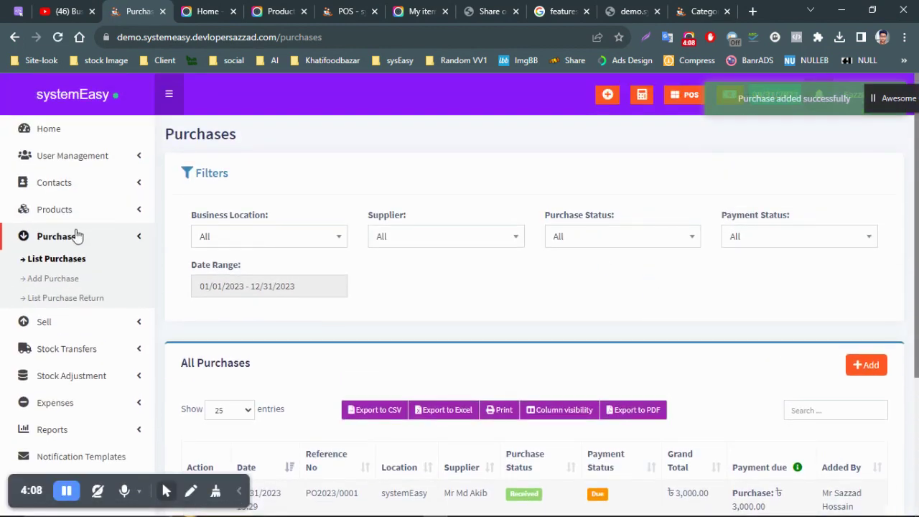
{"action": "left_click", "coordinate": [63, 280]}
{"action": "scroll", "coordinate": [659, 355], "scroll_direction": "down", "scroll_amount": 2}
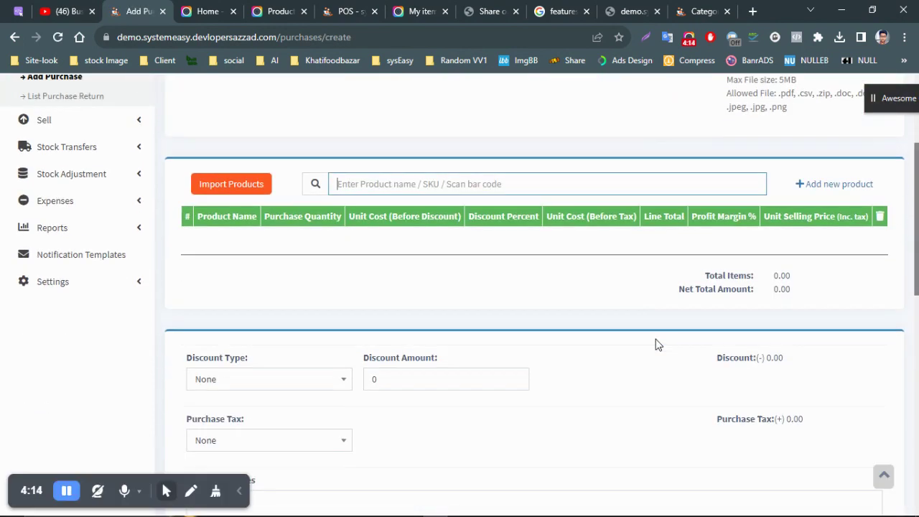
{"action": "scroll", "coordinate": [641, 313], "scroll_direction": "up", "scroll_amount": 2}
{"action": "left_click", "coordinate": [42, 194]}
{"action": "scroll", "coordinate": [115, 272], "scroll_direction": "down", "scroll_amount": 2}
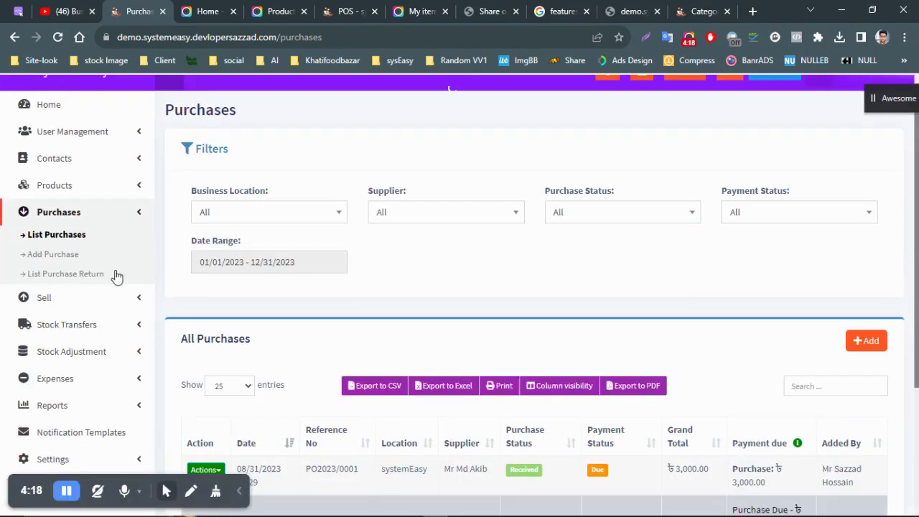
{"action": "scroll", "coordinate": [300, 228], "scroll_direction": "down", "scroll_amount": 1}
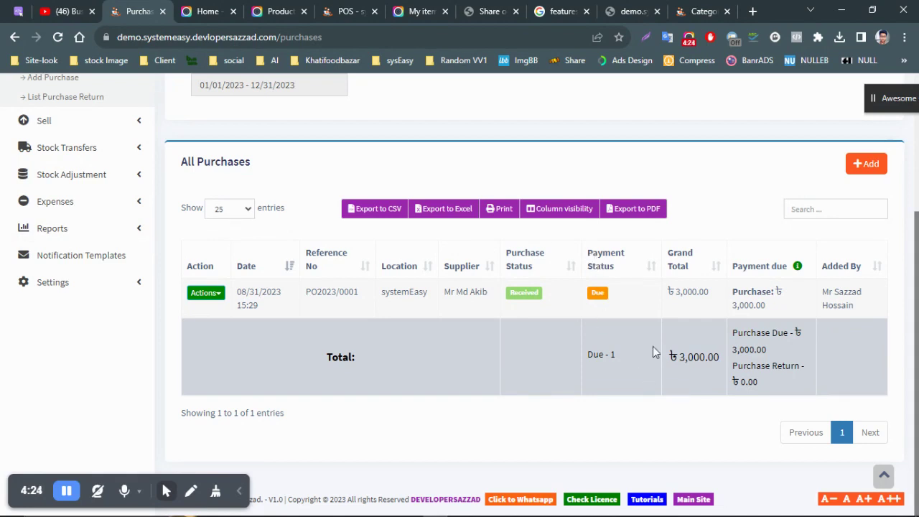
{"action": "scroll", "coordinate": [653, 352], "scroll_direction": "up", "scroll_amount": 3}
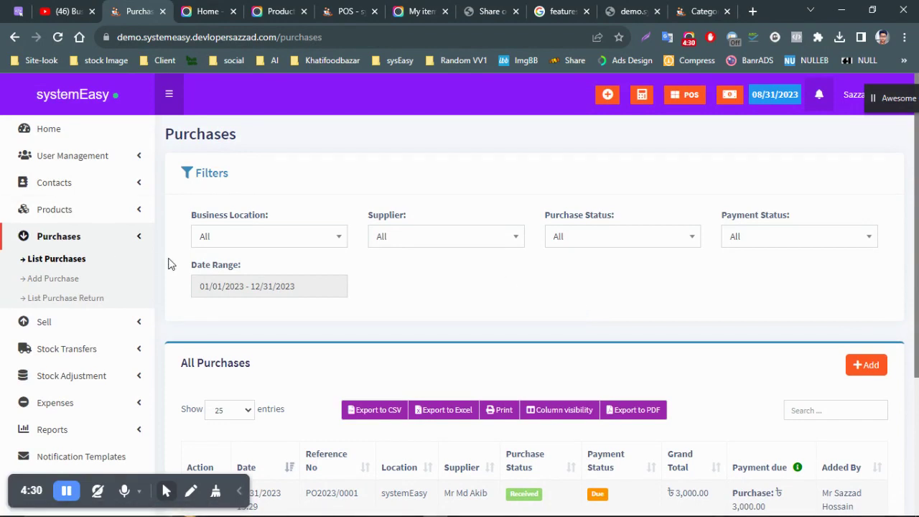
- Open List Purchase Return and scroll the empty All Purchase Returns table
{"action": "left_click", "coordinate": [45, 302]}
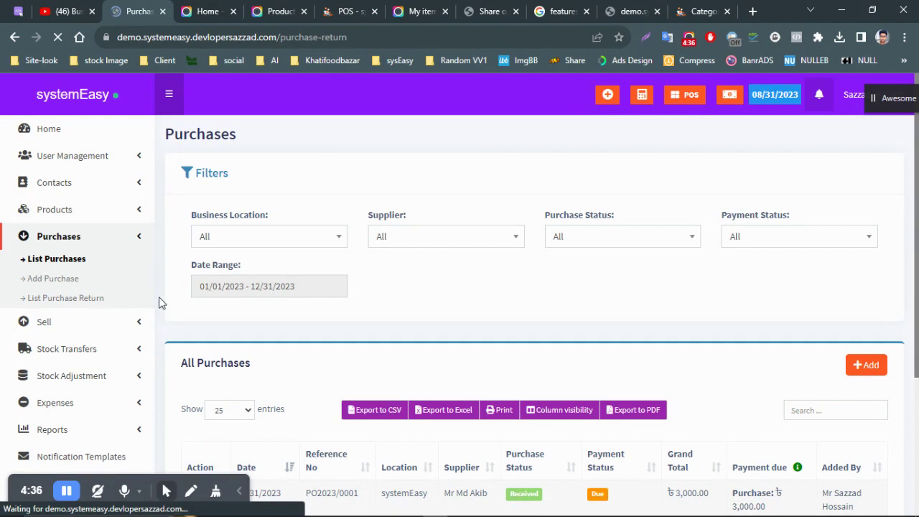
{"action": "scroll", "coordinate": [302, 293], "scroll_direction": "down", "scroll_amount": 2}
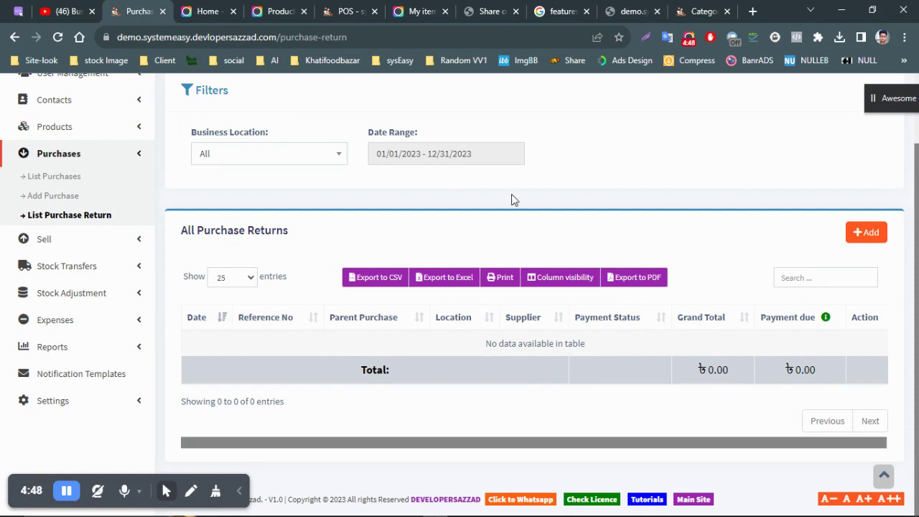
{"action": "scroll", "coordinate": [510, 201], "scroll_direction": "up", "scroll_amount": 2}
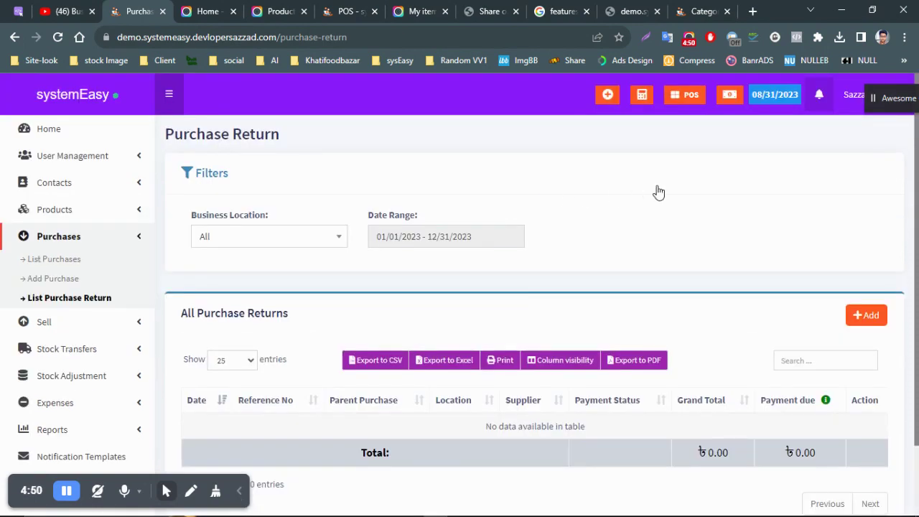
{"action": "left_click", "coordinate": [75, 240]}
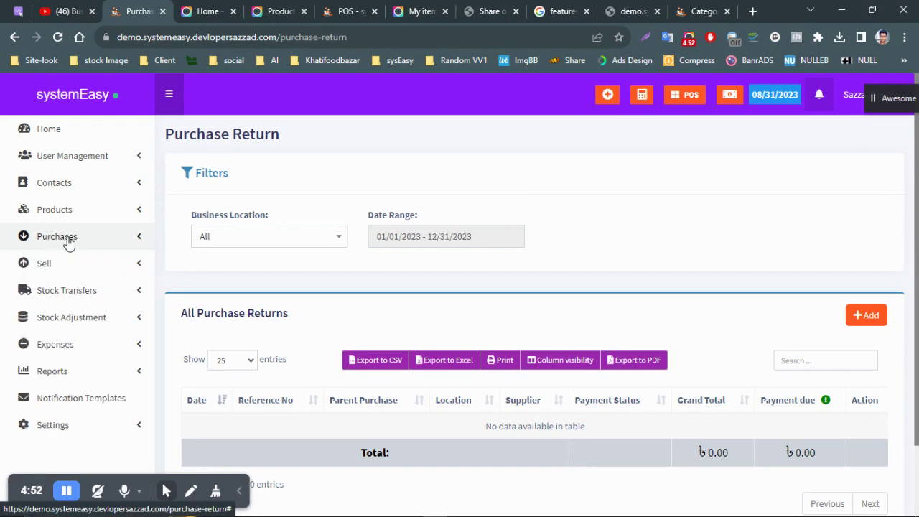
{"action": "left_click", "coordinate": [45, 240]}
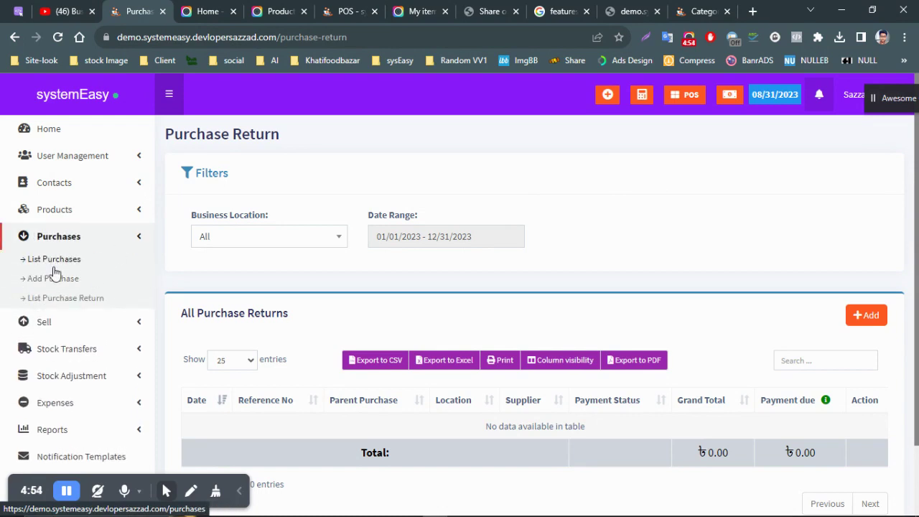
{"action": "left_click_drag", "start_coordinate": [16, 490], "coordinate": [764, 181]}
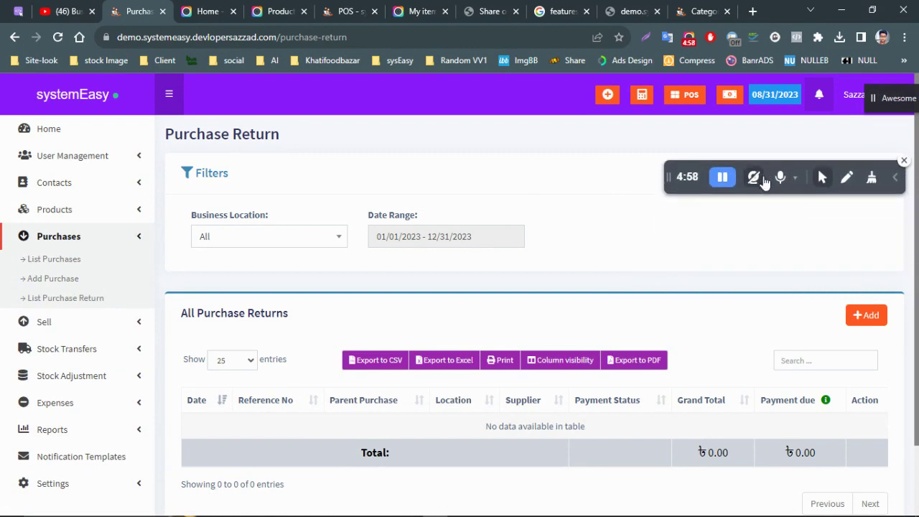